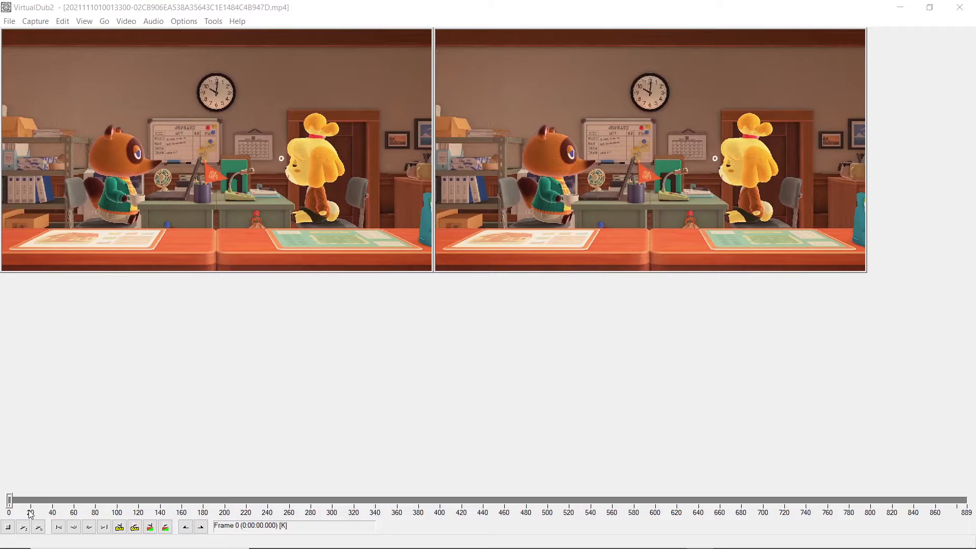
Step: Scrub through the clip between its first and last frames to compare them, finishing at the last frame
{"action": "left_click_drag", "start_coordinate": [10, 500], "coordinate": [966, 543]}
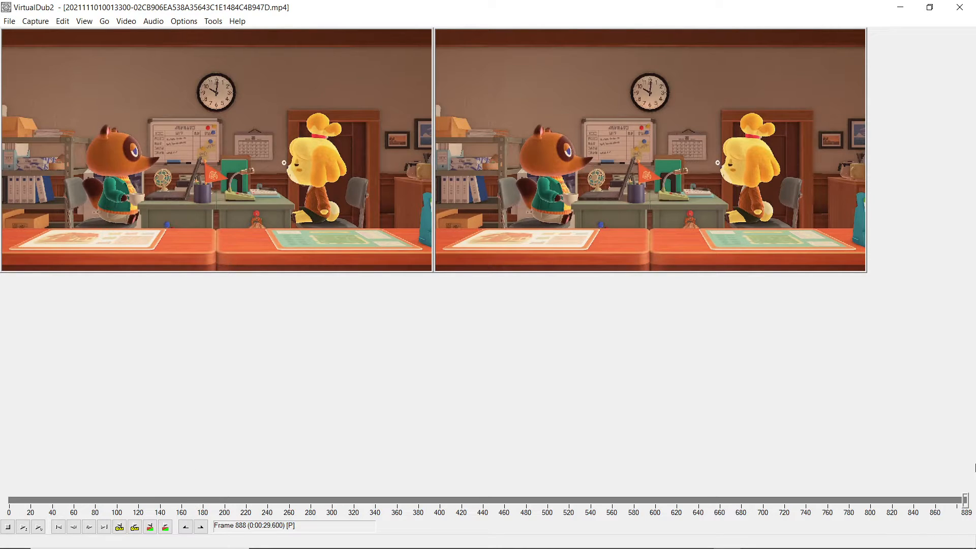
{"action": "left_click_drag", "start_coordinate": [965, 500], "coordinate": [0, 493]}
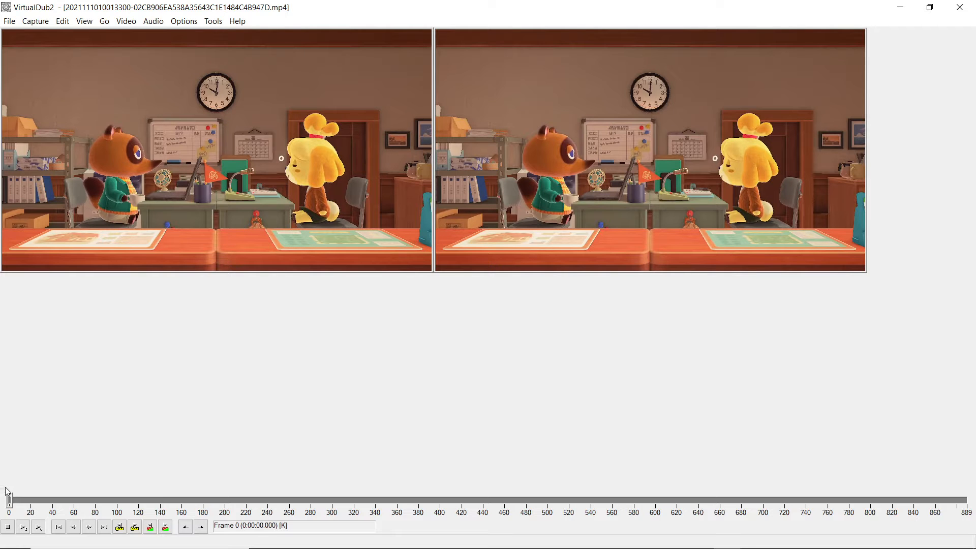
{"action": "left_click_drag", "start_coordinate": [10, 501], "coordinate": [966, 501]}
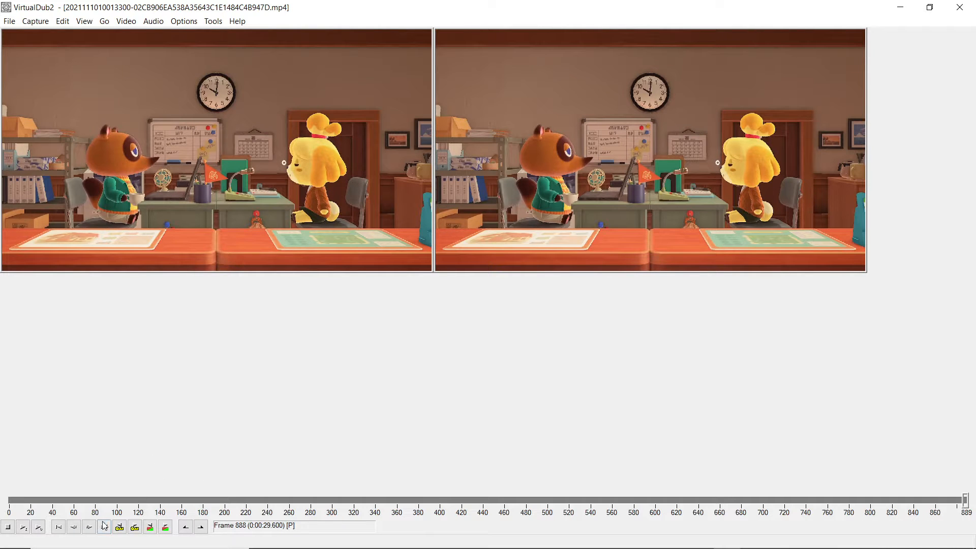
Step: Step back three frames from frame 888 to 885, and return to the end of the clip at frame 889
{"action": "left_click", "coordinate": [75, 531]}
{"action": "left_click", "coordinate": [75, 532]}
{"action": "left_click", "coordinate": [76, 532]}
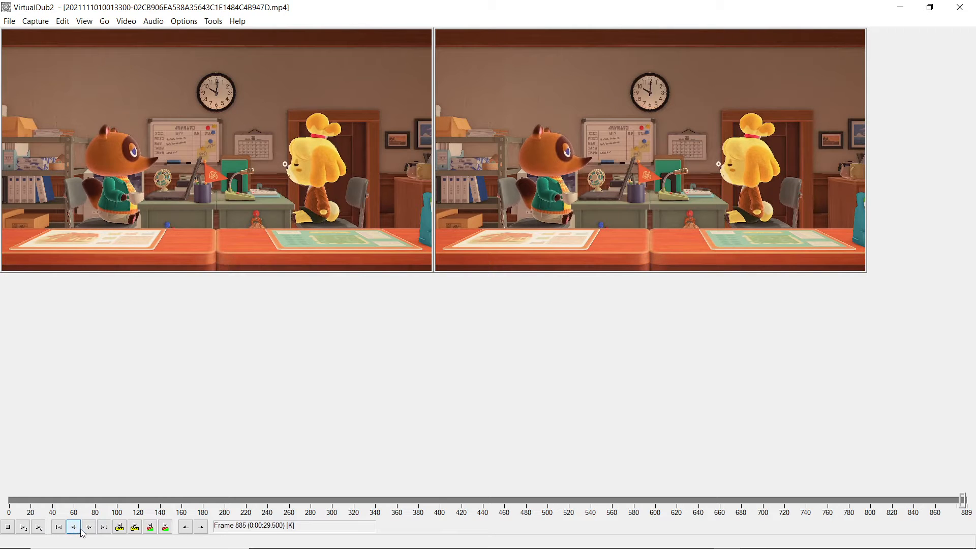
{"action": "left_click", "coordinate": [104, 528]}
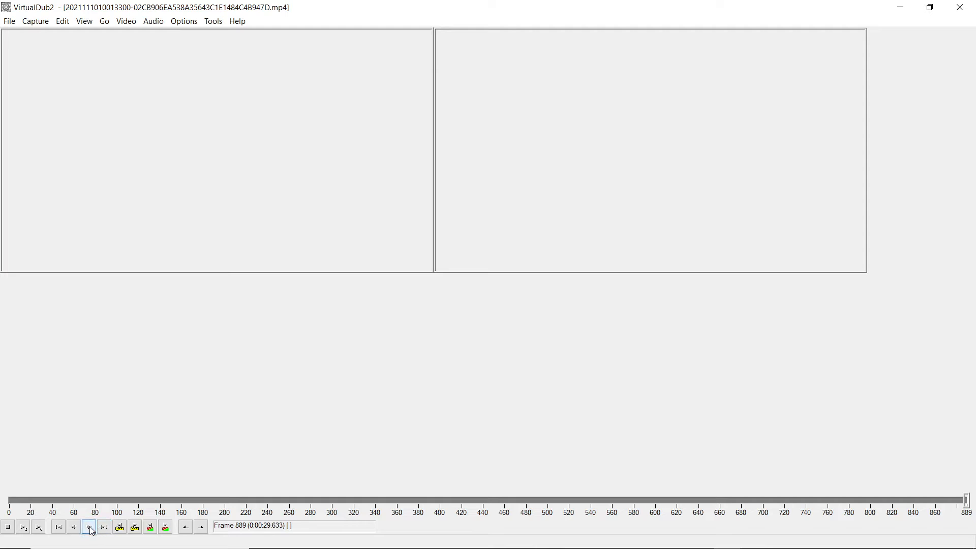
Step: Step backward frame by frame from the clip's end to about frame 766, examining the characters' poses
{"action": "left_click", "coordinate": [75, 530]}
{"action": "left_click", "coordinate": [75, 531]}
{"action": "left_click", "coordinate": [74, 531]}
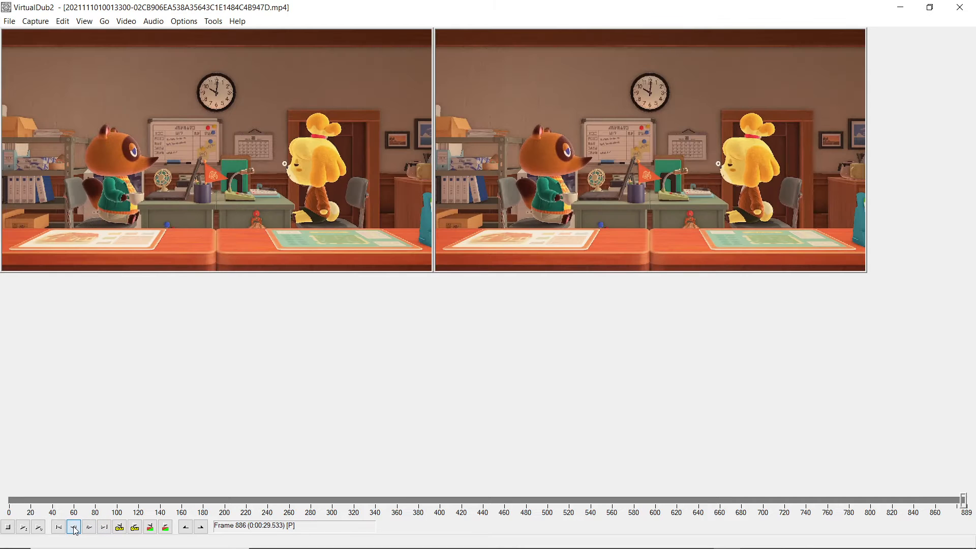
{"action": "left_click", "coordinate": [74, 530]}
{"action": "left_click", "coordinate": [74, 531]}
{"action": "left_click", "coordinate": [75, 531]}
{"action": "left_click", "coordinate": [75, 531]}
{"action": "left_click", "coordinate": [75, 530]}
{"action": "left_click", "coordinate": [75, 530]}
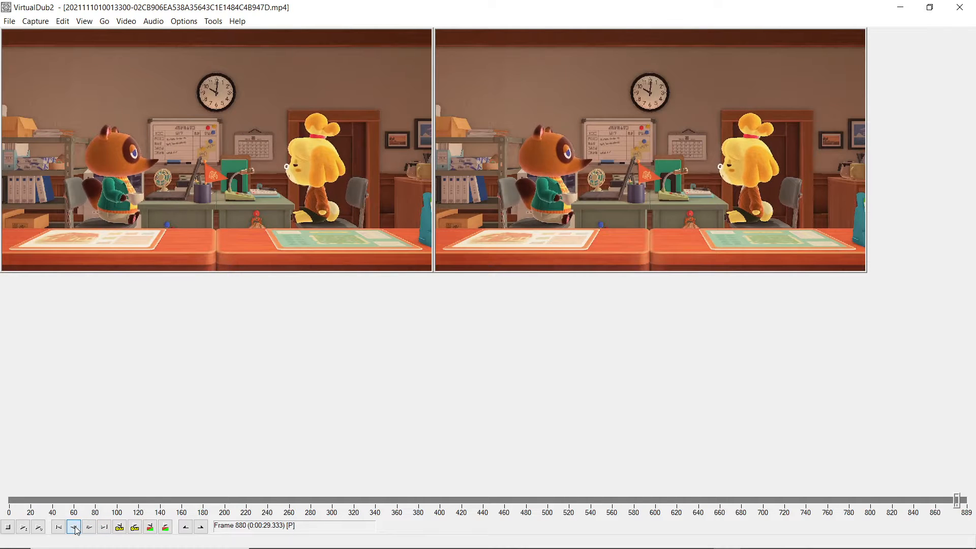
{"action": "left_click", "coordinate": [75, 531]}
{"action": "left_click", "coordinate": [75, 531]}
{"action": "left_click", "coordinate": [75, 531]}
{"action": "left_click", "coordinate": [74, 531]}
{"action": "left_click", "coordinate": [74, 531]}
{"action": "left_click", "coordinate": [75, 530]}
{"action": "left_click", "coordinate": [76, 531]}
{"action": "left_click", "coordinate": [76, 531]}
{"action": "left_click", "coordinate": [75, 531]}
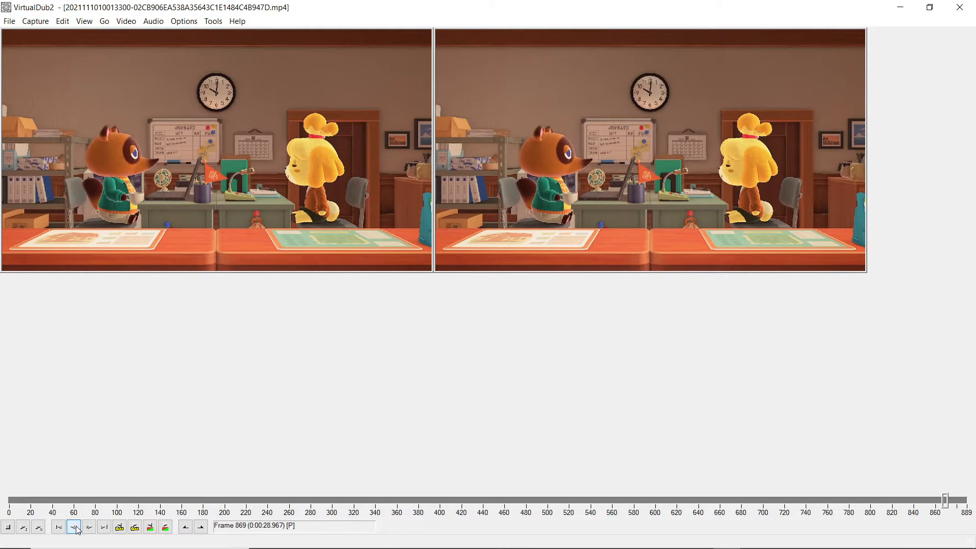
{"action": "left_click", "coordinate": [78, 530]}
{"action": "left_click", "coordinate": [78, 530]}
{"action": "left_click", "coordinate": [77, 530]}
{"action": "left_click", "coordinate": [77, 530]}
{"action": "left_click", "coordinate": [77, 530]}
{"action": "left_click", "coordinate": [77, 530]}
{"action": "left_click", "coordinate": [77, 530]}
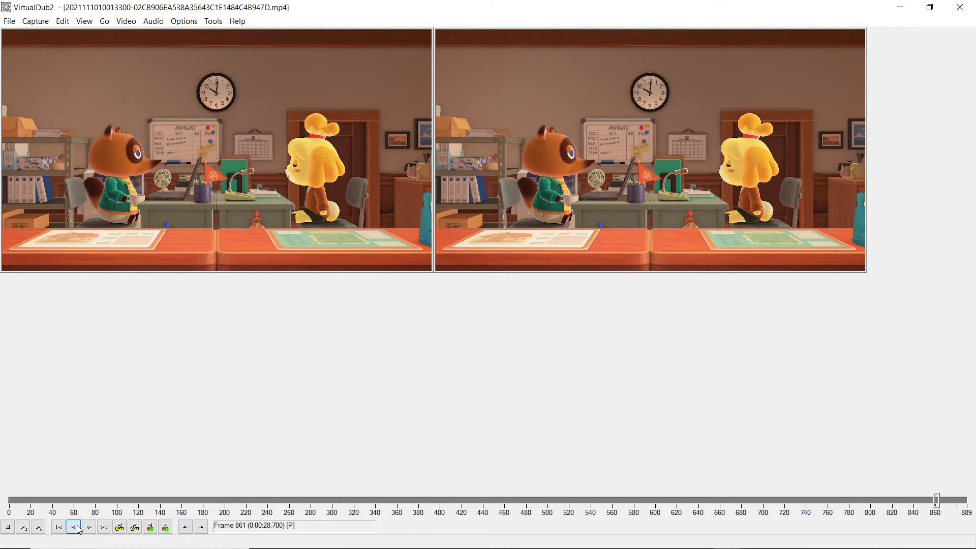
{"action": "left_click", "coordinate": [77, 530]}
{"action": "left_click", "coordinate": [77, 530]}
{"action": "left_click", "coordinate": [78, 530]}
{"action": "left_click", "coordinate": [77, 530]}
{"action": "left_click", "coordinate": [78, 530]}
{"action": "left_click", "coordinate": [77, 530]}
{"action": "left_click", "coordinate": [77, 530]}
{"action": "left_click", "coordinate": [78, 530]}
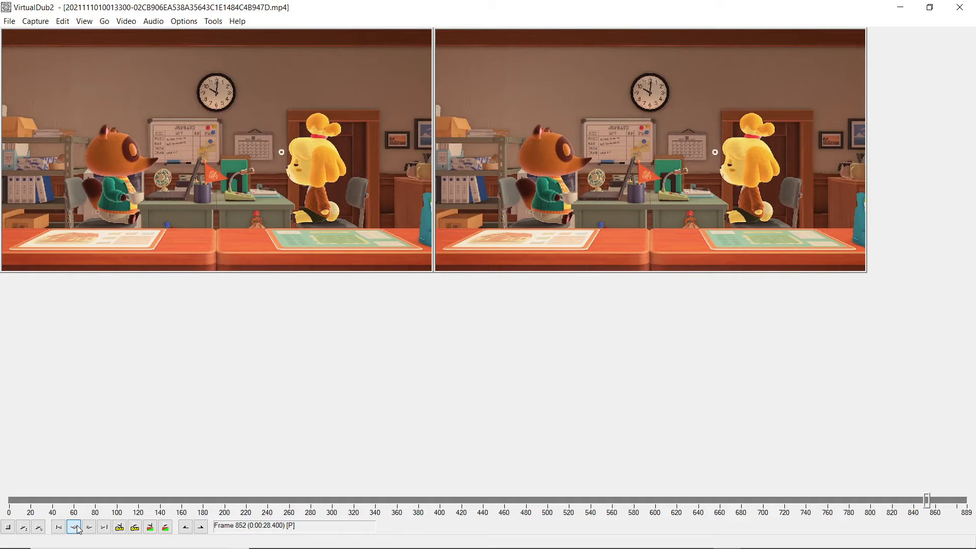
{"action": "left_click", "coordinate": [77, 531]}
{"action": "left_click", "coordinate": [77, 530]}
{"action": "left_click", "coordinate": [77, 530]}
{"action": "left_click", "coordinate": [77, 530]}
{"action": "left_click", "coordinate": [77, 530]}
{"action": "left_click", "coordinate": [77, 530]}
{"action": "left_click", "coordinate": [78, 530]}
{"action": "left_click", "coordinate": [77, 531]}
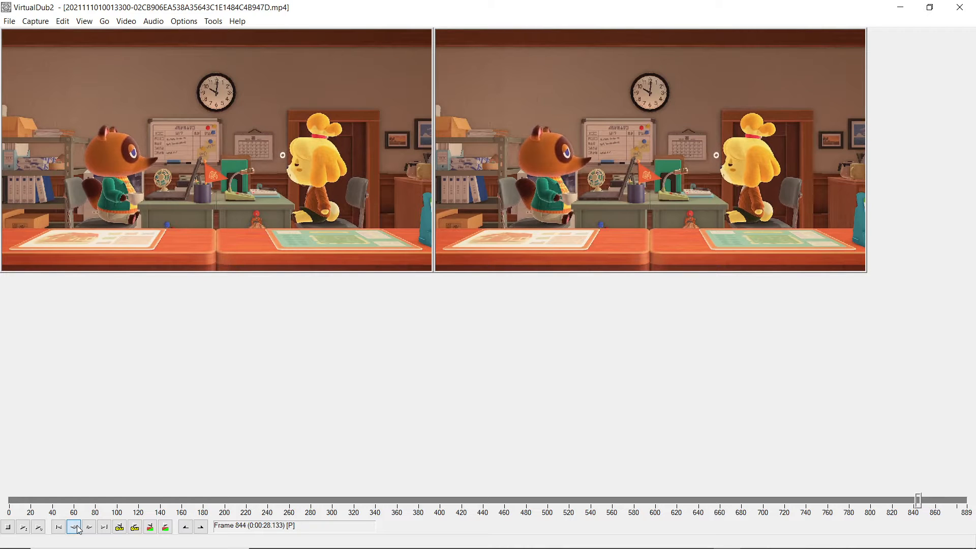
{"action": "left_click", "coordinate": [78, 530]}
{"action": "left_click", "coordinate": [77, 530]}
{"action": "left_click", "coordinate": [78, 530]}
{"action": "left_click", "coordinate": [77, 531]}
{"action": "left_click", "coordinate": [77, 530]}
{"action": "left_click", "coordinate": [77, 531]}
{"action": "left_click", "coordinate": [77, 530]}
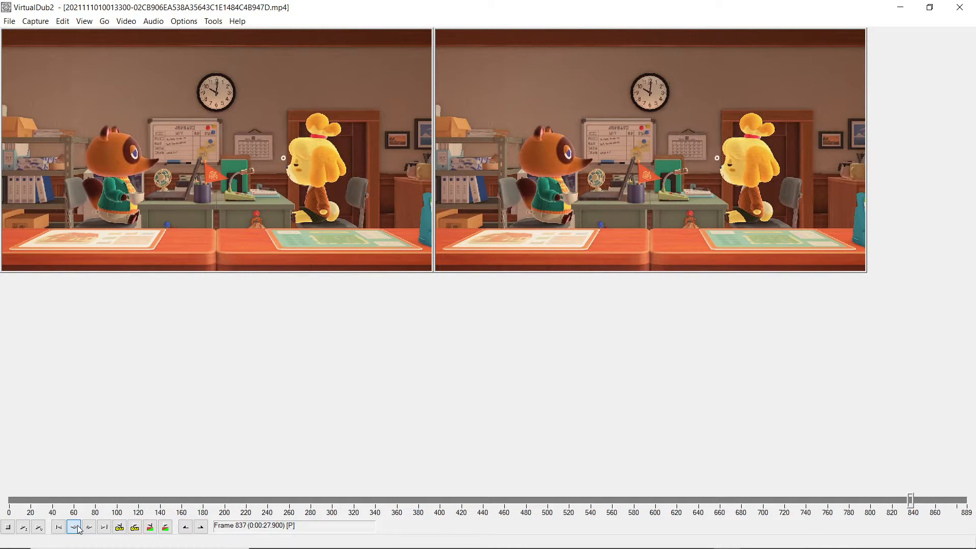
{"action": "left_click", "coordinate": [77, 530]}
{"action": "left_click", "coordinate": [77, 530]}
{"action": "left_click", "coordinate": [77, 530]}
{"action": "left_click", "coordinate": [77, 530]}
{"action": "left_click", "coordinate": [77, 531]}
{"action": "left_click", "coordinate": [78, 530]}
{"action": "left_click", "coordinate": [77, 530]}
{"action": "left_click", "coordinate": [77, 530]}
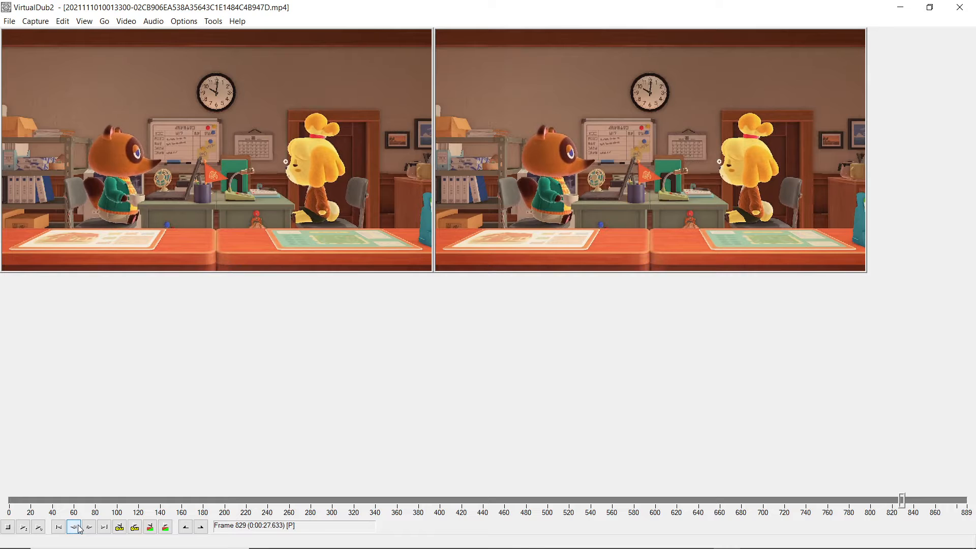
{"action": "left_click", "coordinate": [78, 526]}
{"action": "left_click", "coordinate": [78, 525]}
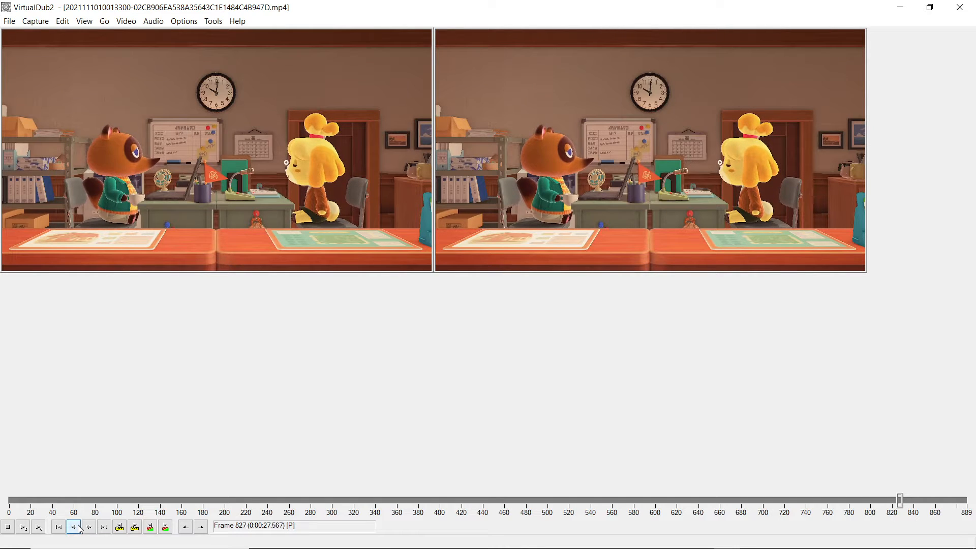
{"action": "left_click", "coordinate": [78, 526]}
{"action": "left_click", "coordinate": [75, 527]}
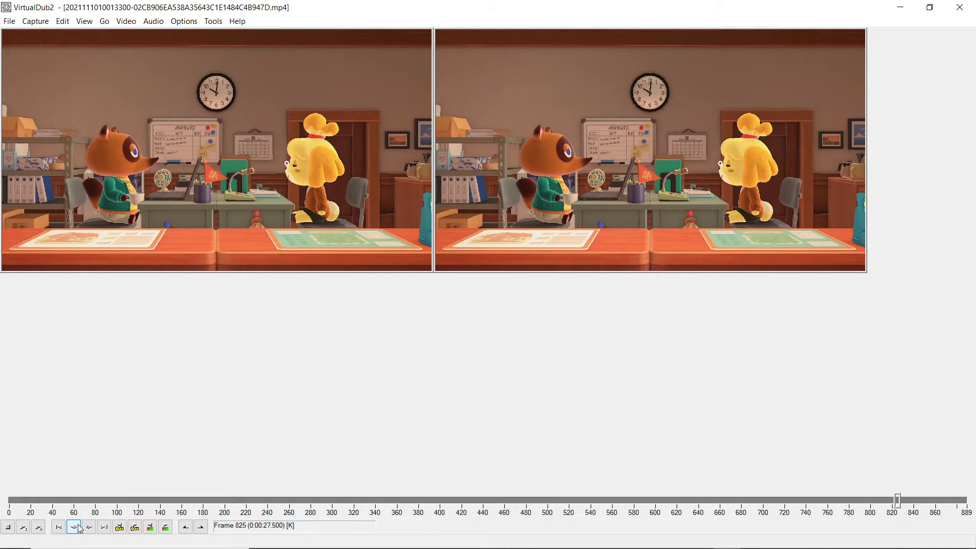
{"action": "left_click", "coordinate": [79, 525]}
{"action": "left_click", "coordinate": [79, 529]}
{"action": "left_click", "coordinate": [80, 529]}
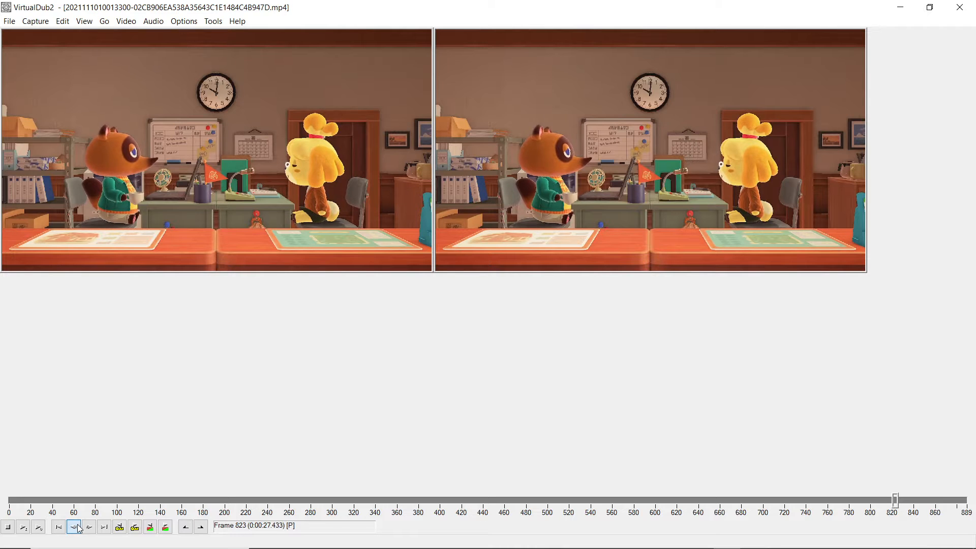
{"action": "left_click", "coordinate": [79, 529]}
{"action": "left_click", "coordinate": [79, 529]}
{"action": "left_click", "coordinate": [79, 529]}
{"action": "left_click", "coordinate": [79, 528]}
{"action": "left_click", "coordinate": [79, 529]}
{"action": "left_click", "coordinate": [79, 529]}
{"action": "left_click", "coordinate": [80, 529]}
{"action": "left_click", "coordinate": [80, 528]}
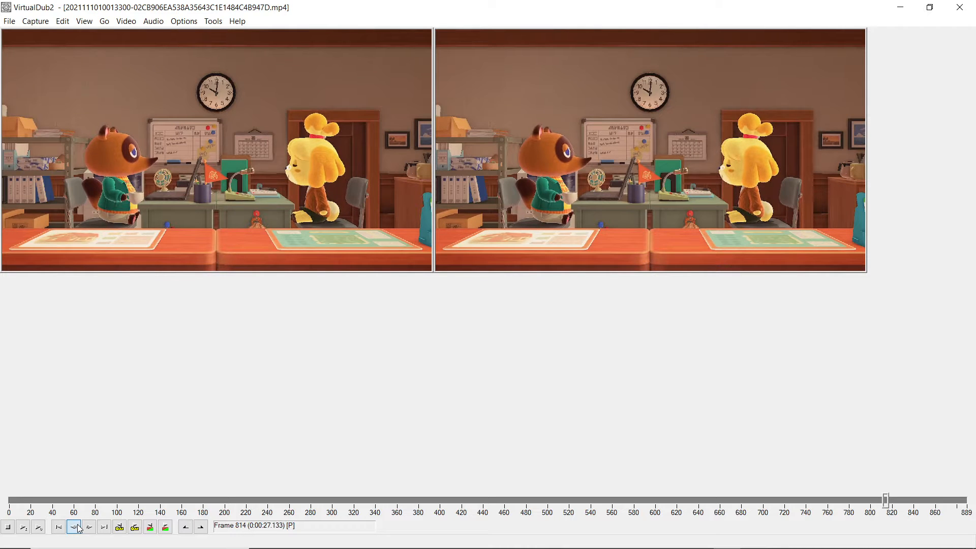
{"action": "left_click", "coordinate": [79, 529]}
{"action": "left_click", "coordinate": [79, 529]}
{"action": "left_click", "coordinate": [79, 529]}
{"action": "left_click", "coordinate": [79, 529]}
{"action": "left_click", "coordinate": [79, 529]}
{"action": "left_click", "coordinate": [80, 529]}
{"action": "left_click", "coordinate": [79, 529]}
{"action": "left_click", "coordinate": [79, 529]}
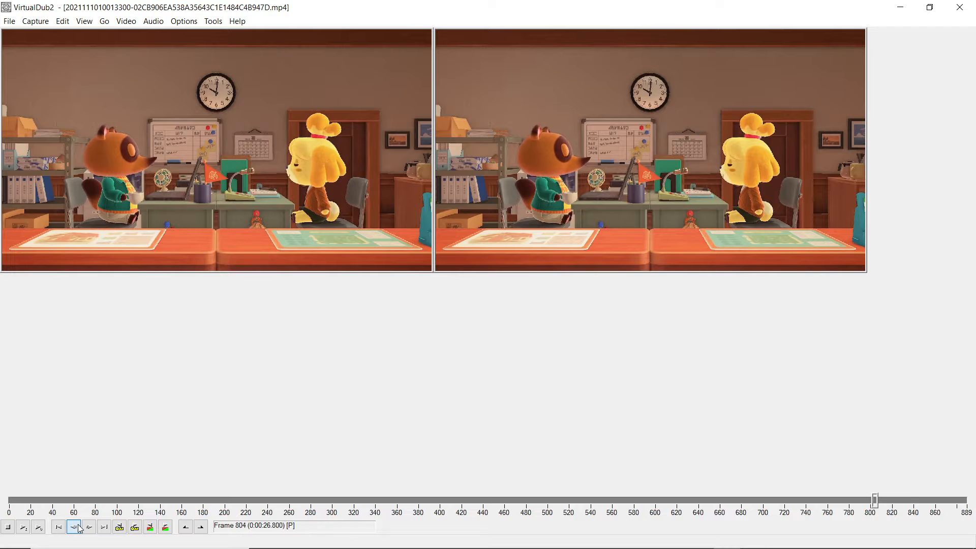
{"action": "left_click", "coordinate": [79, 528]}
{"action": "left_click", "coordinate": [79, 528]}
{"action": "left_click", "coordinate": [79, 529]}
{"action": "left_click", "coordinate": [79, 529]}
{"action": "left_click", "coordinate": [79, 529]}
{"action": "left_click", "coordinate": [79, 529]}
{"action": "left_click", "coordinate": [79, 529]}
{"action": "left_click", "coordinate": [79, 528]}
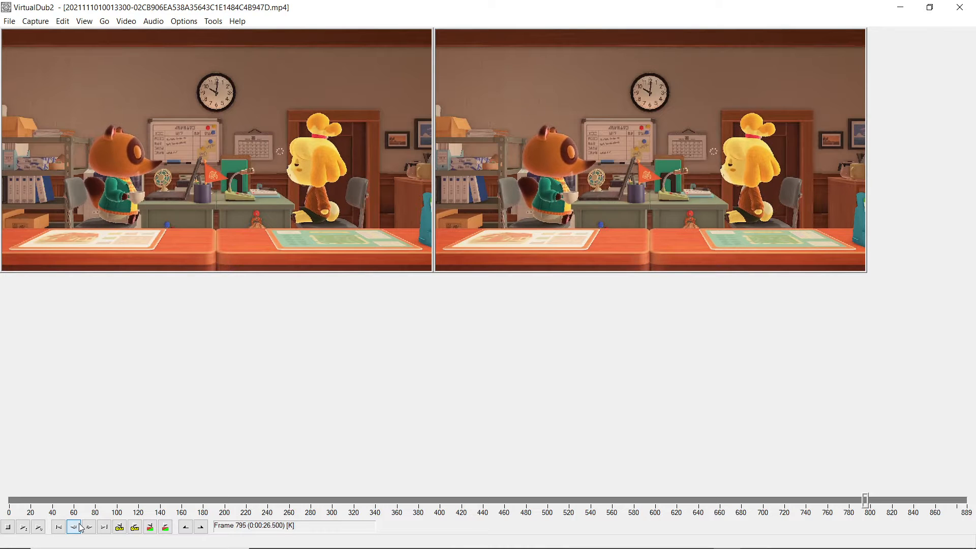
{"action": "left_click", "coordinate": [79, 528]}
{"action": "left_click", "coordinate": [79, 529]}
{"action": "left_click", "coordinate": [78, 528]}
{"action": "left_click", "coordinate": [79, 529]}
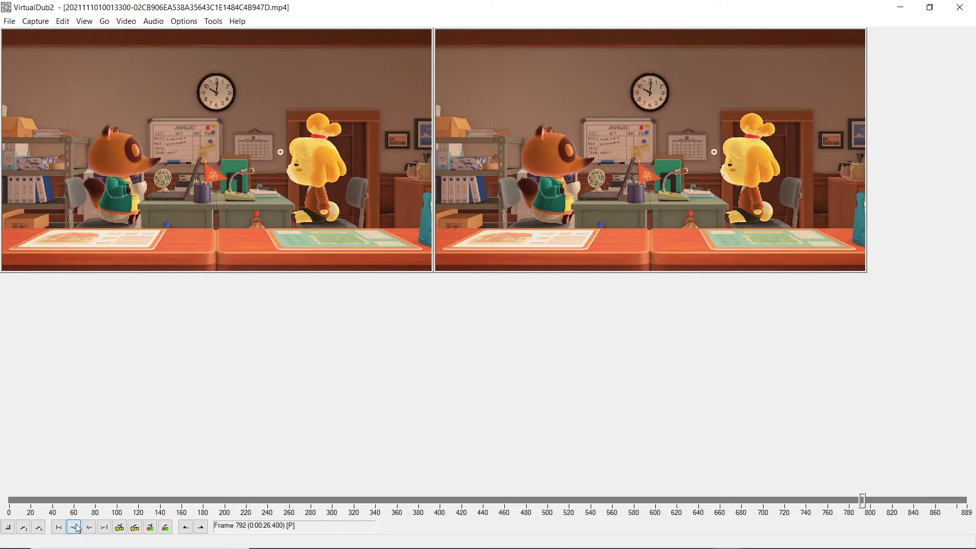
{"action": "left_click", "coordinate": [79, 529]}
{"action": "left_click", "coordinate": [78, 528]}
{"action": "left_click", "coordinate": [79, 528]}
{"action": "left_click", "coordinate": [79, 528]}
{"action": "left_click", "coordinate": [79, 528]}
{"action": "left_click", "coordinate": [79, 528]}
{"action": "left_click", "coordinate": [80, 528]}
{"action": "left_click", "coordinate": [79, 528]}
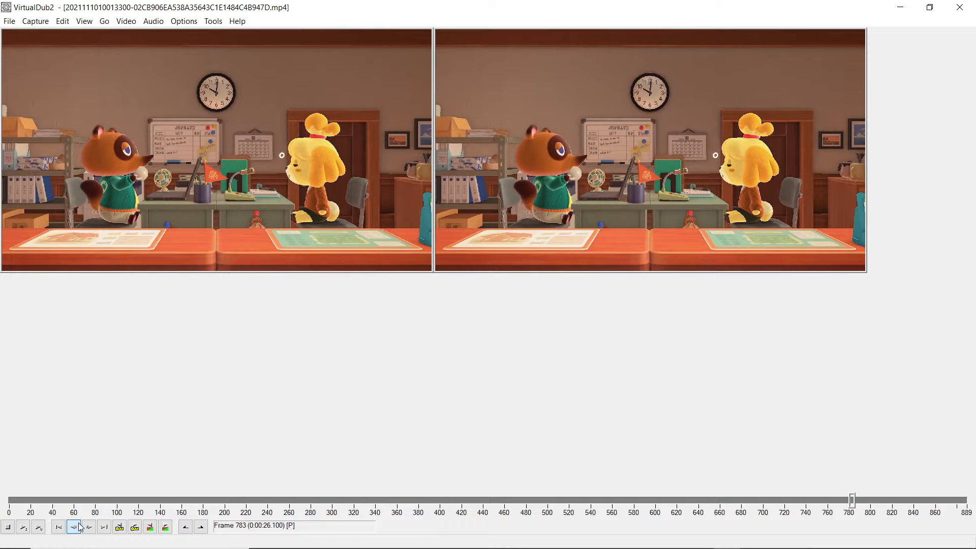
{"action": "left_click", "coordinate": [80, 528]}
{"action": "left_click", "coordinate": [80, 527]}
{"action": "left_click", "coordinate": [81, 527]}
{"action": "left_click", "coordinate": [81, 527]}
{"action": "left_click", "coordinate": [81, 527]}
{"action": "left_click", "coordinate": [81, 527]}
{"action": "left_click", "coordinate": [81, 527]}
{"action": "left_click", "coordinate": [82, 527]}
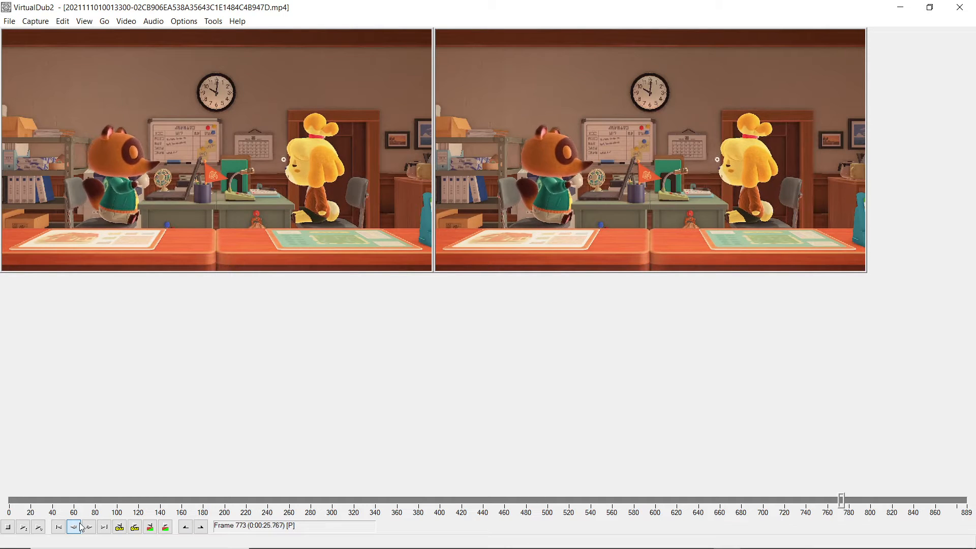
{"action": "left_click", "coordinate": [82, 528]}
{"action": "left_click", "coordinate": [82, 528]}
{"action": "left_click", "coordinate": [82, 528]}
{"action": "left_click", "coordinate": [82, 528]}
{"action": "left_click", "coordinate": [83, 528]}
{"action": "left_click", "coordinate": [82, 529]}
Step: Step back and forth between frames 762 and 766 to compare the small differences between neighbouring frames
{"action": "left_click", "coordinate": [83, 524]}
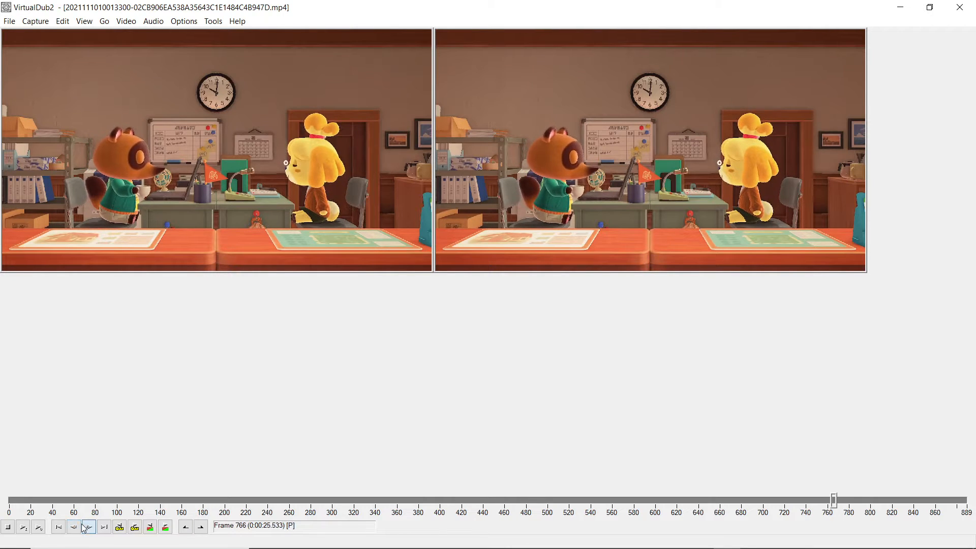
{"action": "left_click", "coordinate": [84, 525]}
{"action": "left_click", "coordinate": [84, 524]}
{"action": "left_click", "coordinate": [84, 524]}
{"action": "left_click", "coordinate": [81, 524]}
{"action": "left_click", "coordinate": [81, 525]}
{"action": "left_click", "coordinate": [82, 524]}
{"action": "left_click", "coordinate": [82, 525]}
{"action": "left_click", "coordinate": [82, 525]}
{"action": "left_click", "coordinate": [82, 524]}
{"action": "left_click", "coordinate": [82, 524]}
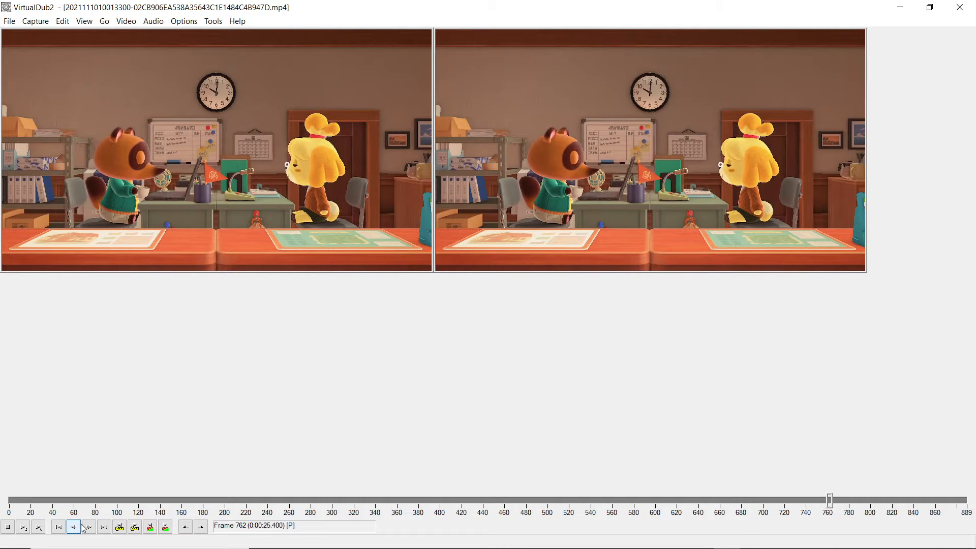
{"action": "left_click", "coordinate": [84, 528]}
{"action": "left_click", "coordinate": [85, 528]}
{"action": "left_click", "coordinate": [84, 529]}
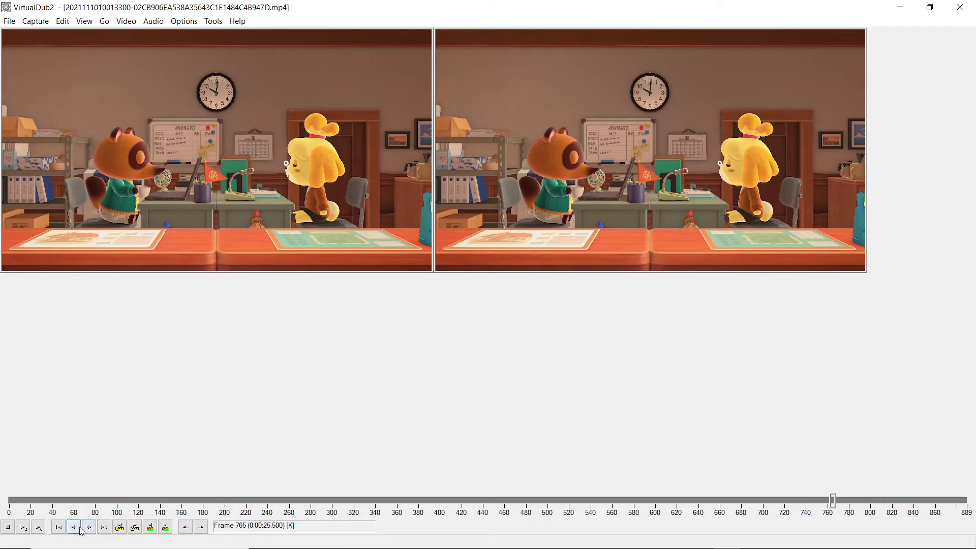
Step: Step backward frame by frame from frame 765 to frame 748, examining the raccoon character's movement
{"action": "left_click", "coordinate": [74, 527]}
{"action": "left_click", "coordinate": [75, 527]}
{"action": "left_click", "coordinate": [74, 528]}
{"action": "left_click", "coordinate": [74, 527]}
{"action": "left_click", "coordinate": [75, 527]}
{"action": "left_click", "coordinate": [74, 527]}
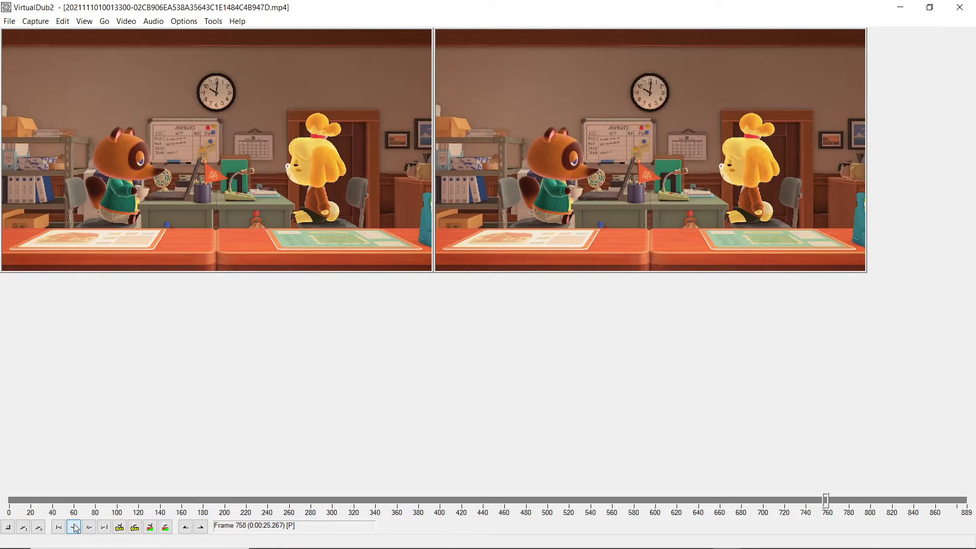
{"action": "left_click", "coordinate": [74, 528]}
{"action": "left_click", "coordinate": [75, 527]}
{"action": "left_click", "coordinate": [75, 527]}
{"action": "left_click", "coordinate": [74, 527]}
{"action": "left_click", "coordinate": [74, 527]}
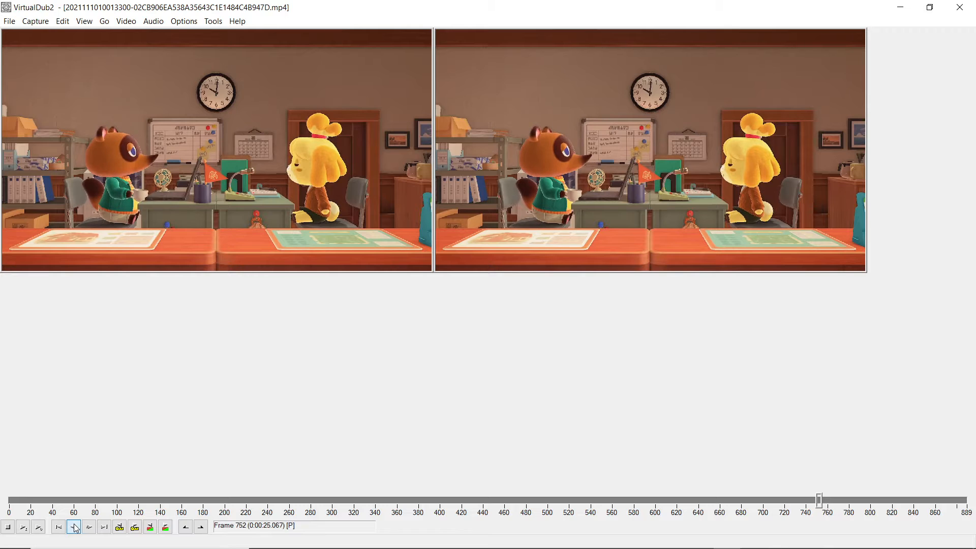
{"action": "left_click", "coordinate": [74, 527]}
{"action": "left_click", "coordinate": [74, 527]}
{"action": "left_click", "coordinate": [74, 527]}
{"action": "left_click", "coordinate": [74, 528]}
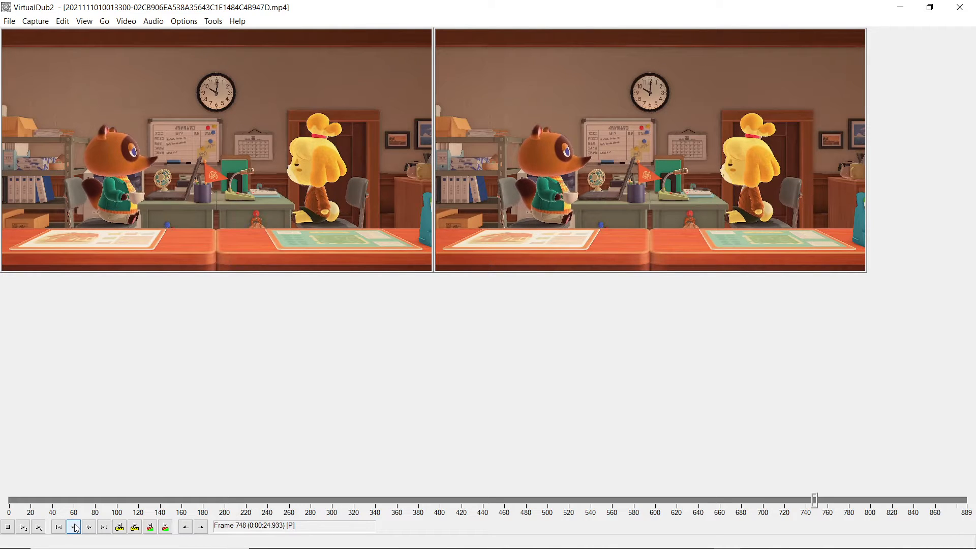
Step: Step forward frame by frame from frame 748 to frame 786 to examine the motion in playback order
{"action": "left_click", "coordinate": [88, 527]}
{"action": "left_click", "coordinate": [88, 528]}
{"action": "left_click", "coordinate": [88, 528]}
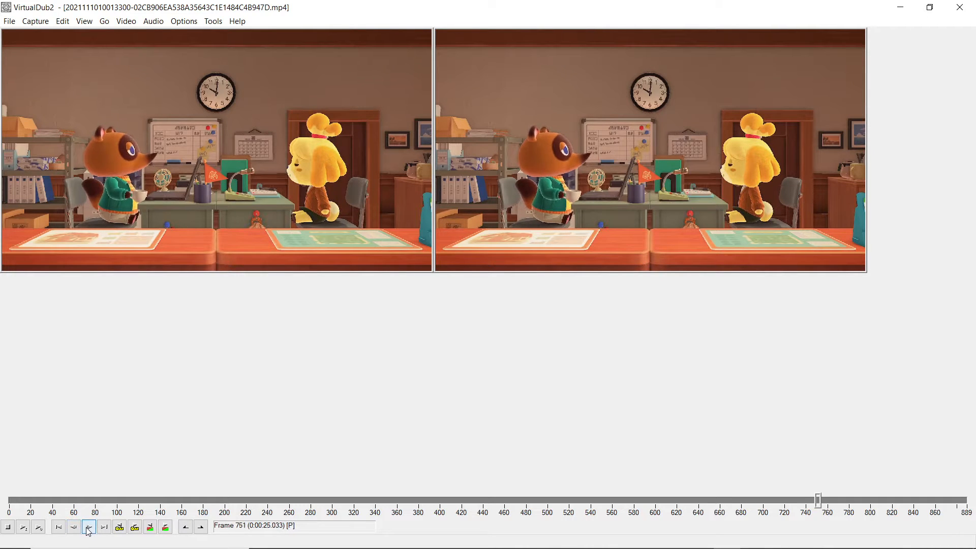
{"action": "left_click", "coordinate": [88, 528]}
{"action": "left_click", "coordinate": [88, 528]}
{"action": "left_click", "coordinate": [88, 528]}
{"action": "left_click", "coordinate": [89, 528]}
{"action": "left_click", "coordinate": [88, 528]}
{"action": "left_click", "coordinate": [89, 528]}
{"action": "left_click", "coordinate": [89, 527]}
{"action": "left_click", "coordinate": [88, 528]}
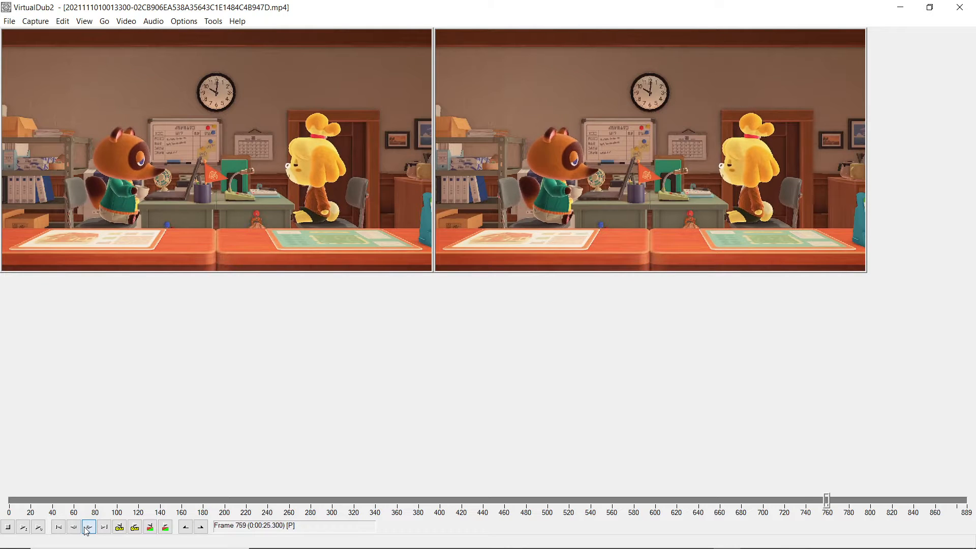
{"action": "left_click", "coordinate": [88, 528]}
{"action": "left_click", "coordinate": [89, 528]}
{"action": "left_click", "coordinate": [88, 527]}
{"action": "left_click", "coordinate": [88, 528]}
{"action": "left_click", "coordinate": [89, 527]}
{"action": "left_click", "coordinate": [88, 528]}
{"action": "left_click", "coordinate": [88, 528]}
{"action": "left_click", "coordinate": [89, 528]}
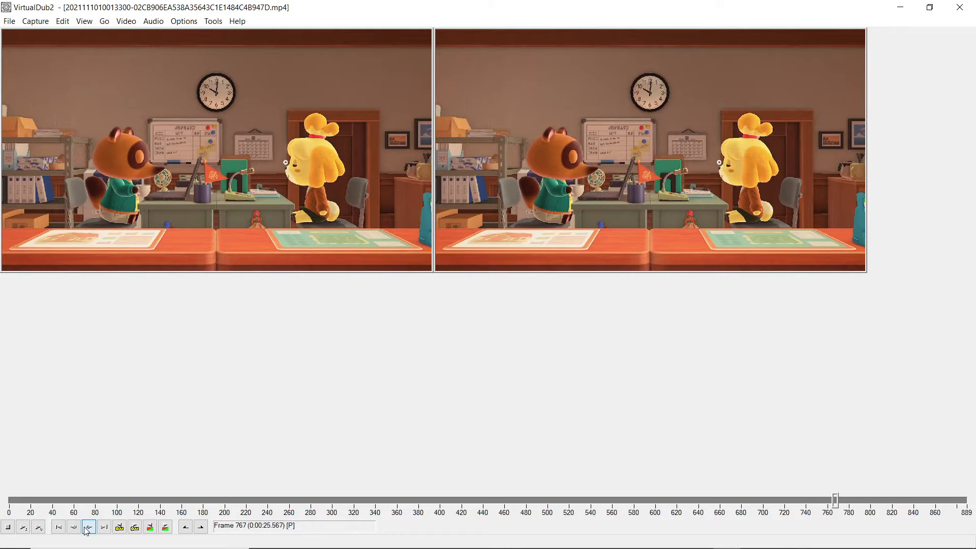
{"action": "left_click", "coordinate": [88, 528]}
{"action": "left_click", "coordinate": [89, 527]}
{"action": "left_click", "coordinate": [88, 527]}
{"action": "left_click", "coordinate": [89, 528]}
{"action": "left_click", "coordinate": [88, 528]}
{"action": "left_click", "coordinate": [89, 528]}
{"action": "left_click", "coordinate": [88, 528]}
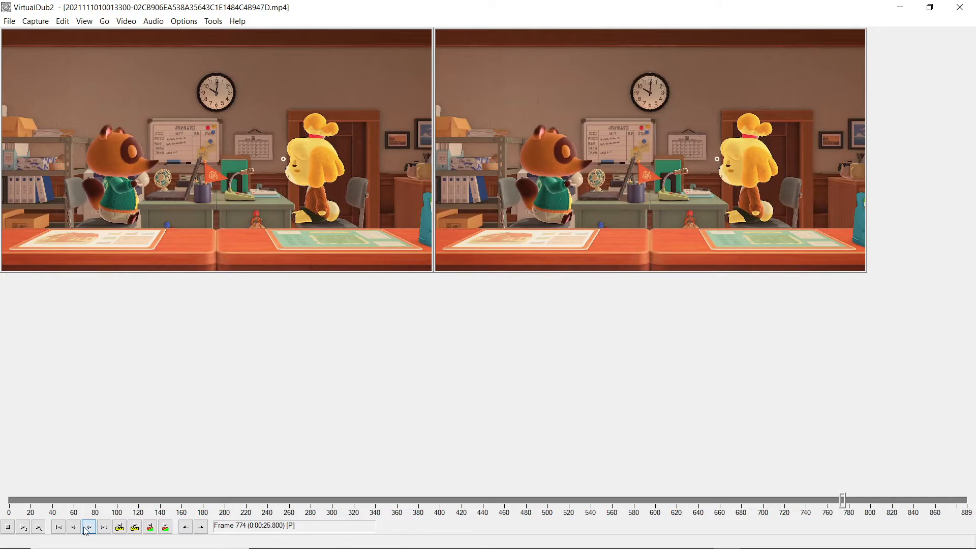
{"action": "left_click", "coordinate": [89, 528]}
{"action": "left_click", "coordinate": [89, 527]}
{"action": "left_click", "coordinate": [89, 528]}
{"action": "left_click", "coordinate": [88, 527]}
{"action": "left_click", "coordinate": [89, 528]}
{"action": "left_click", "coordinate": [88, 528]}
{"action": "left_click", "coordinate": [88, 527]}
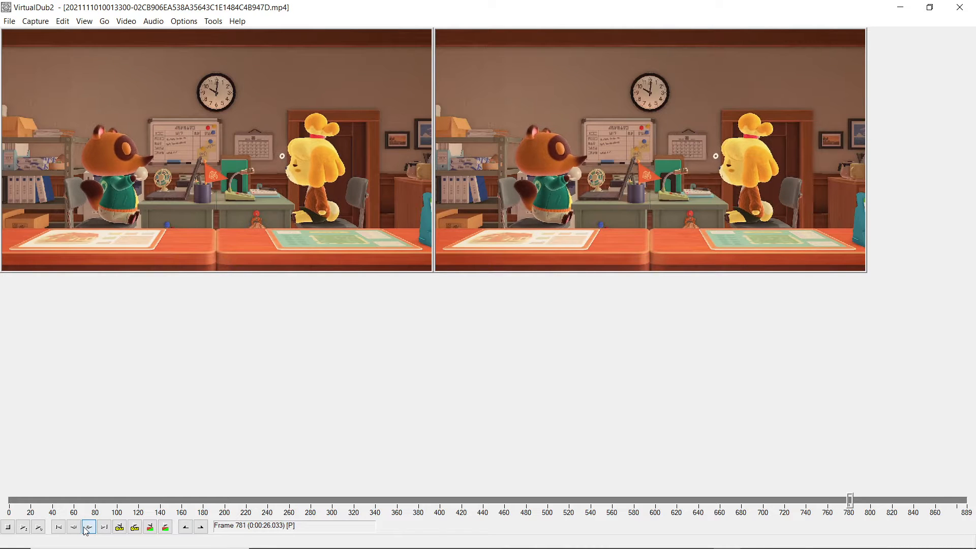
{"action": "left_click", "coordinate": [89, 528]}
{"action": "left_click", "coordinate": [88, 528]}
{"action": "left_click", "coordinate": [88, 528]}
{"action": "left_click", "coordinate": [89, 528]}
{"action": "left_click", "coordinate": [88, 528]}
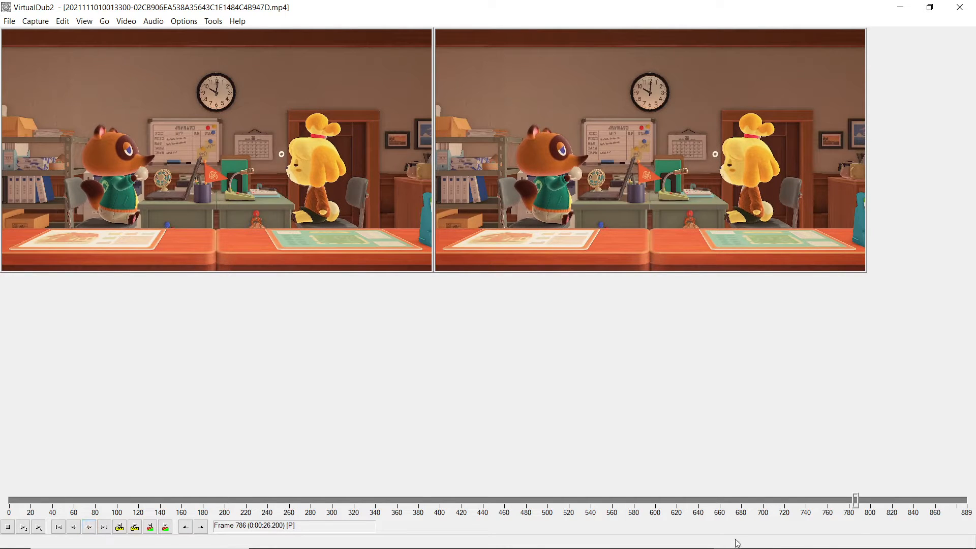
Step: Delete the end section of the clip from frame 708 through frame 889
{"action": "left_click_drag", "start_coordinate": [857, 502], "coordinate": [770, 524]}
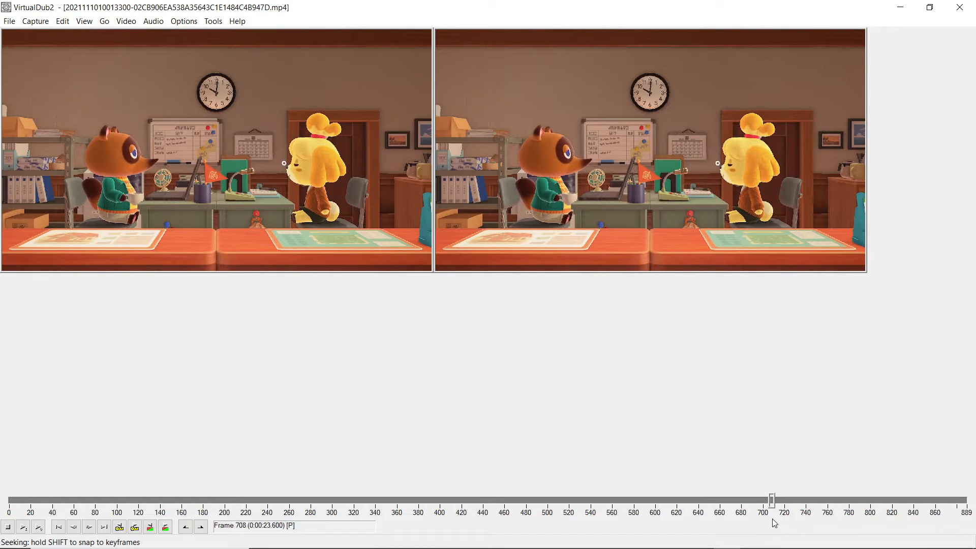
{"action": "left_click_drag", "start_coordinate": [778, 522], "coordinate": [773, 522]}
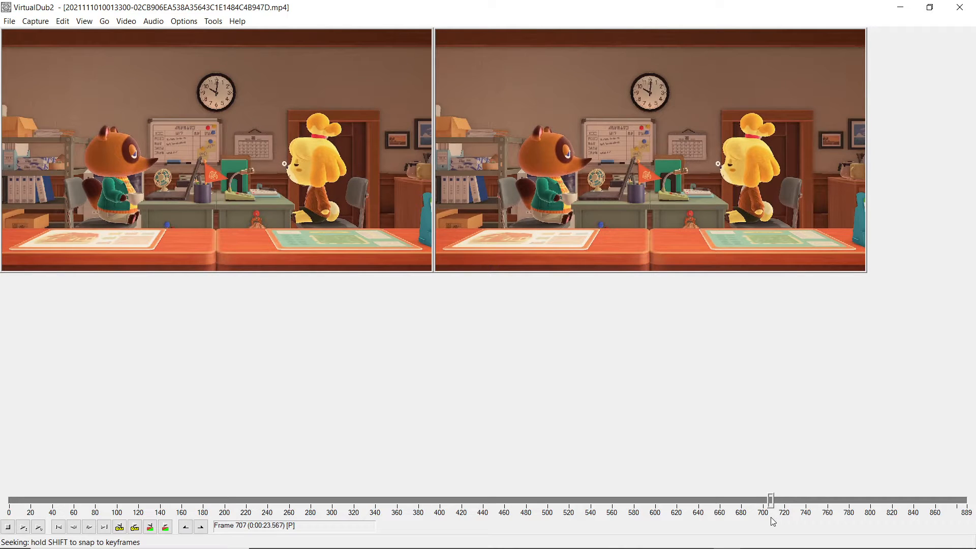
{"action": "left_click_drag", "start_coordinate": [771, 518], "coordinate": [772, 516]}
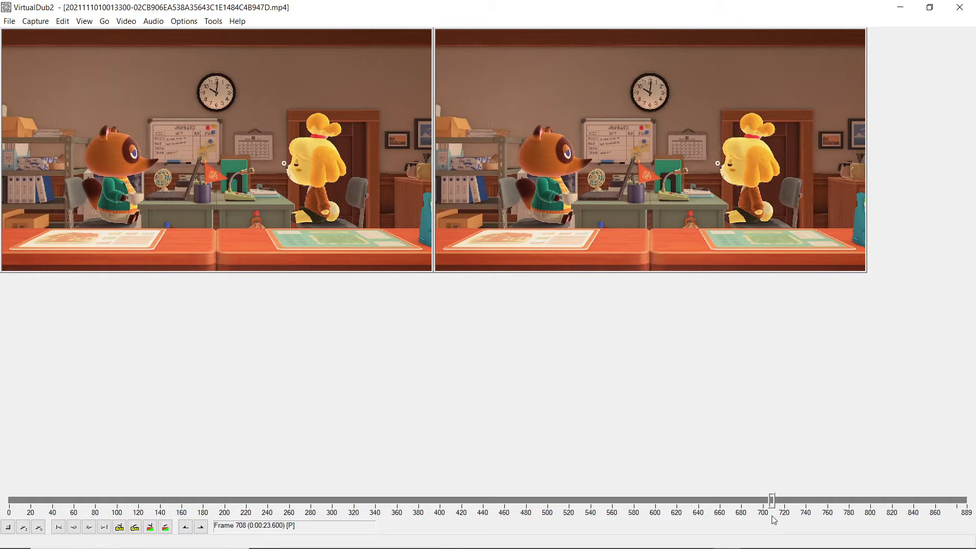
{"action": "mouse_move", "coordinate": [778, 547]}
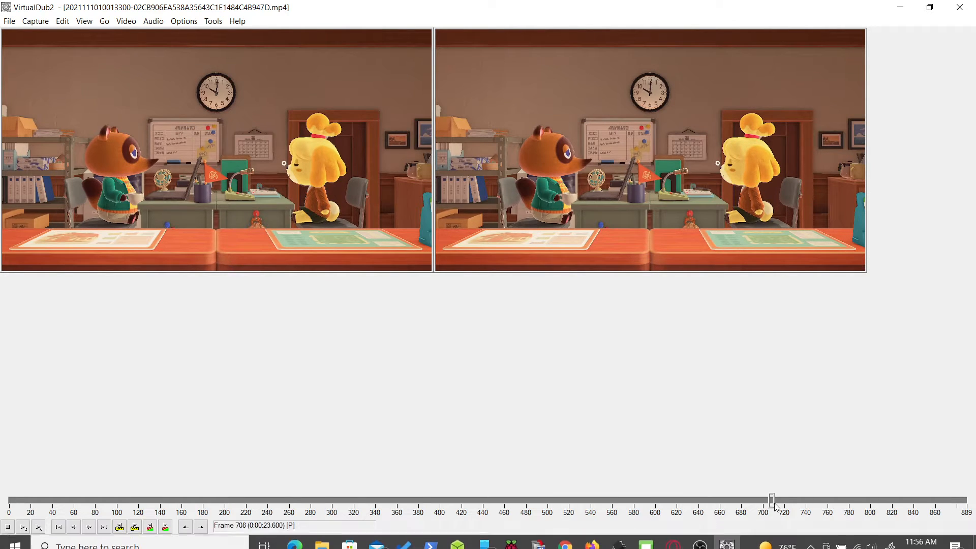
{"action": "left_click", "coordinate": [187, 528]}
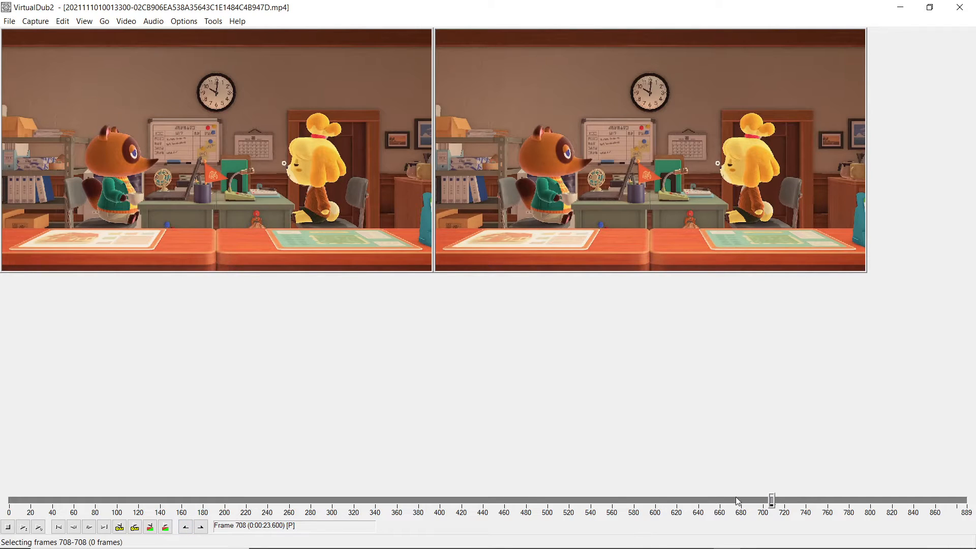
{"action": "mouse_move", "coordinate": [772, 503]}
{"action": "left_mouse_down"}
{"action": "mouse_move", "coordinate": [967, 518]}
{"action": "mouse_move", "coordinate": [774, 510]}
{"action": "left_mouse_up"}
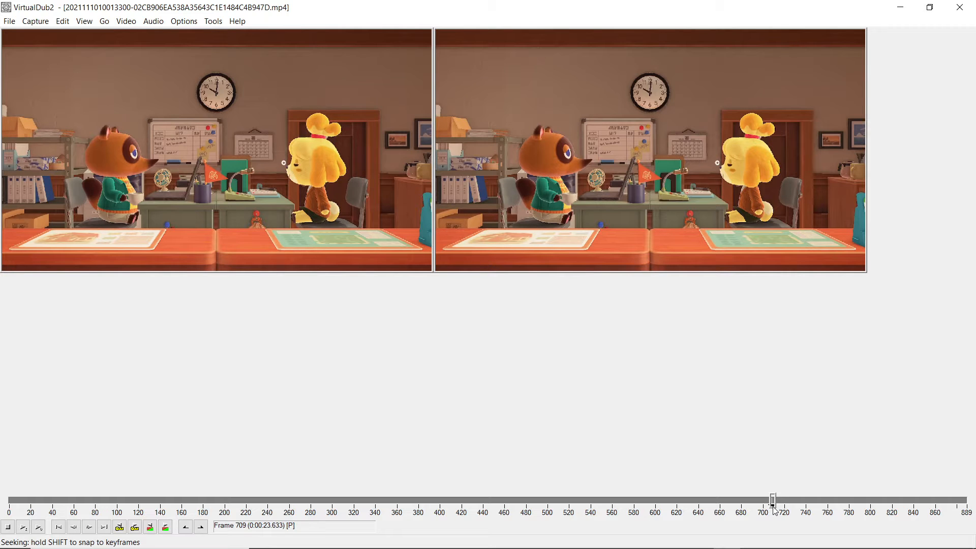
{"action": "left_click_drag", "start_coordinate": [773, 507], "coordinate": [973, 521]}
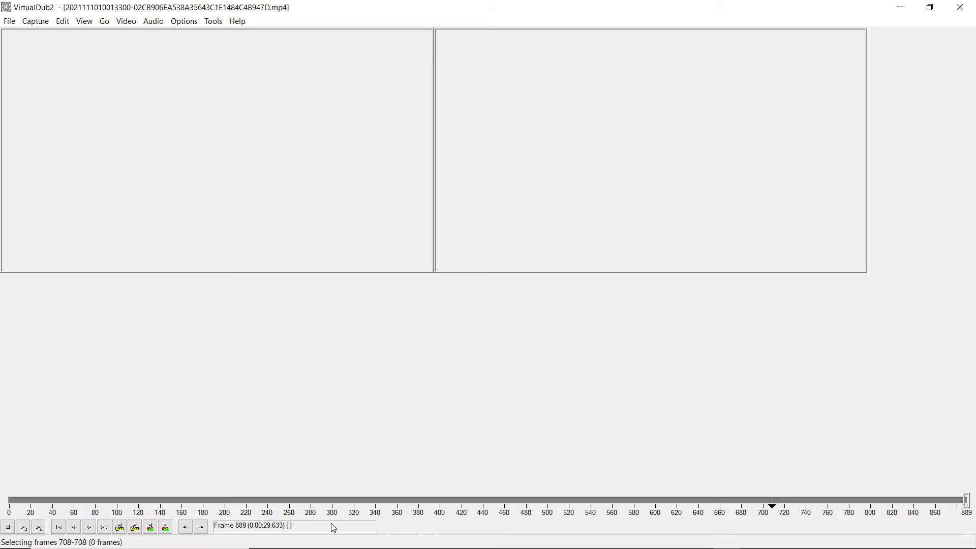
{"action": "left_click", "coordinate": [201, 527]}
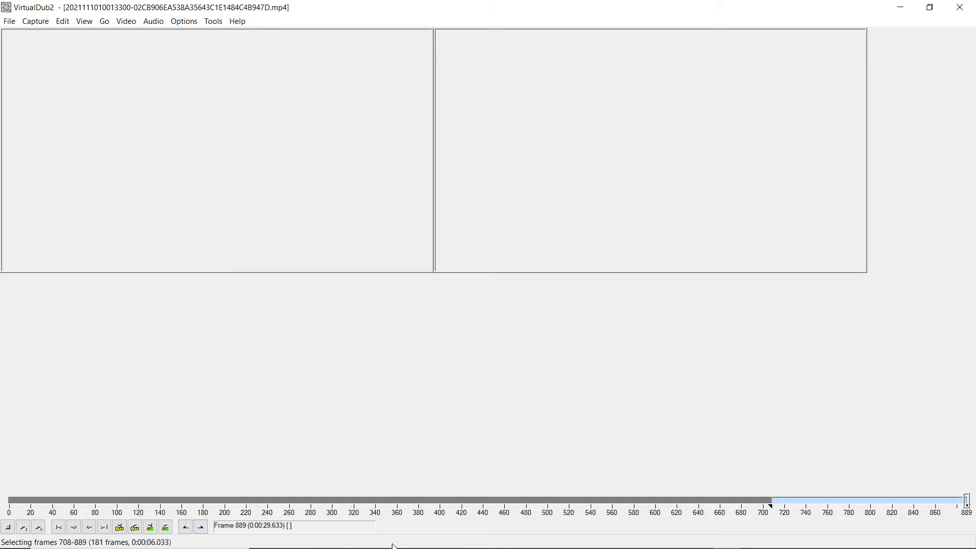
{"action": "key", "text": "Delete"}
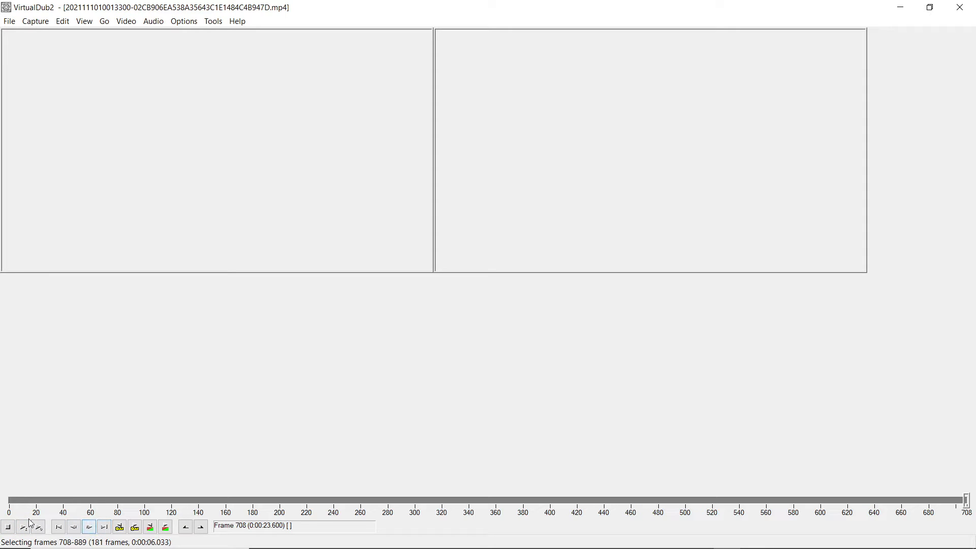
Step: Play the trimmed clip from about frame 3 to review its motion through to the new end
{"action": "left_click", "coordinate": [11, 500]}
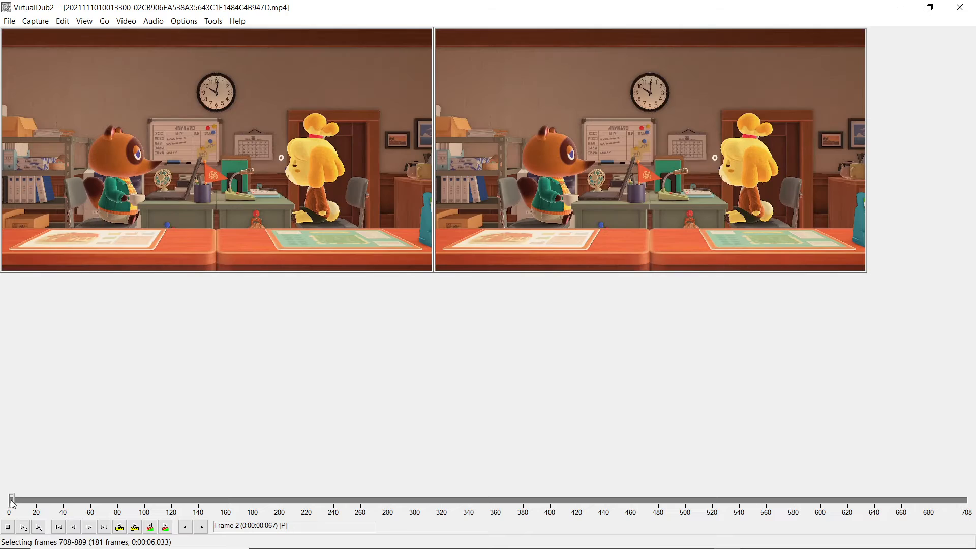
{"action": "left_click", "coordinate": [91, 528]}
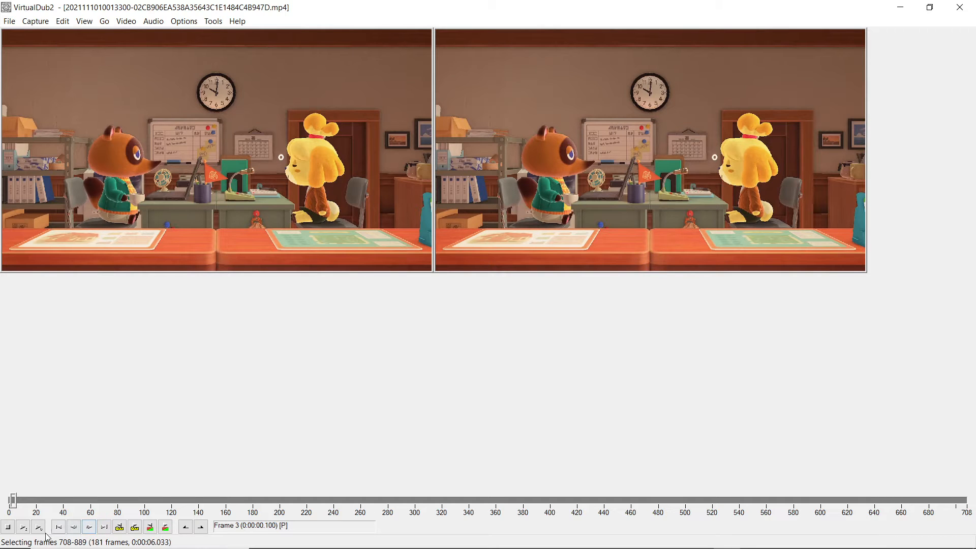
{"action": "left_click", "coordinate": [24, 528]}
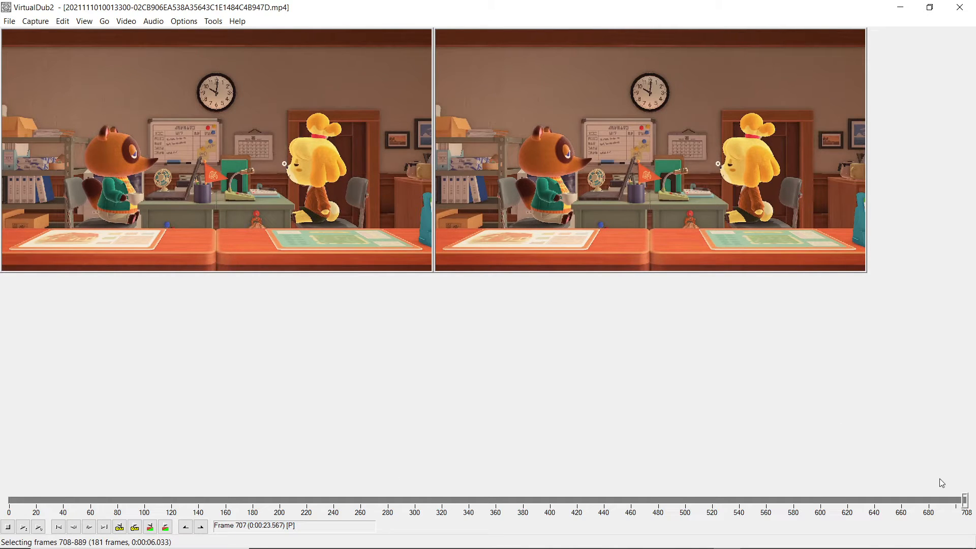
Step: Delete the end section from frame 655 through frame 708 and return to the clip's first frame
{"action": "left_click_drag", "start_coordinate": [965, 501], "coordinate": [896, 489]}
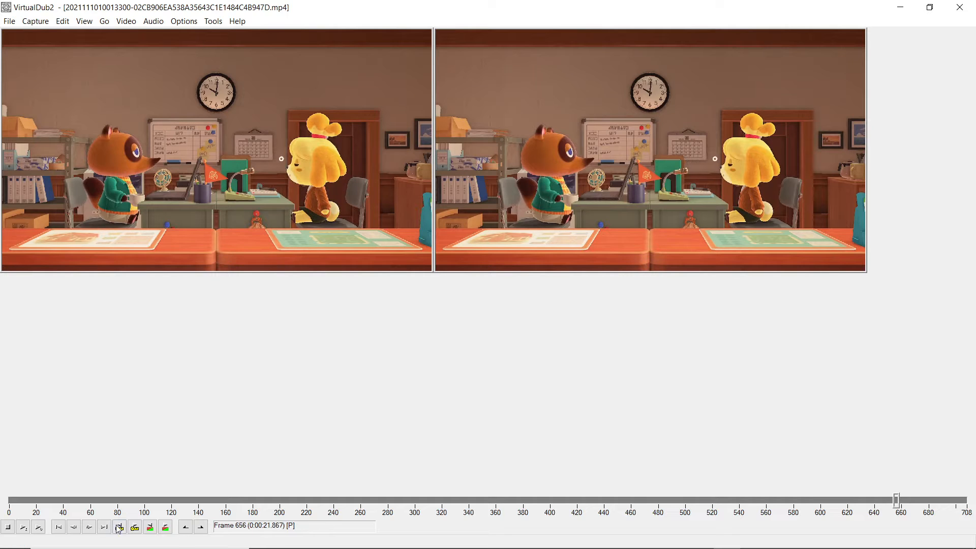
{"action": "left_click", "coordinate": [74, 529]}
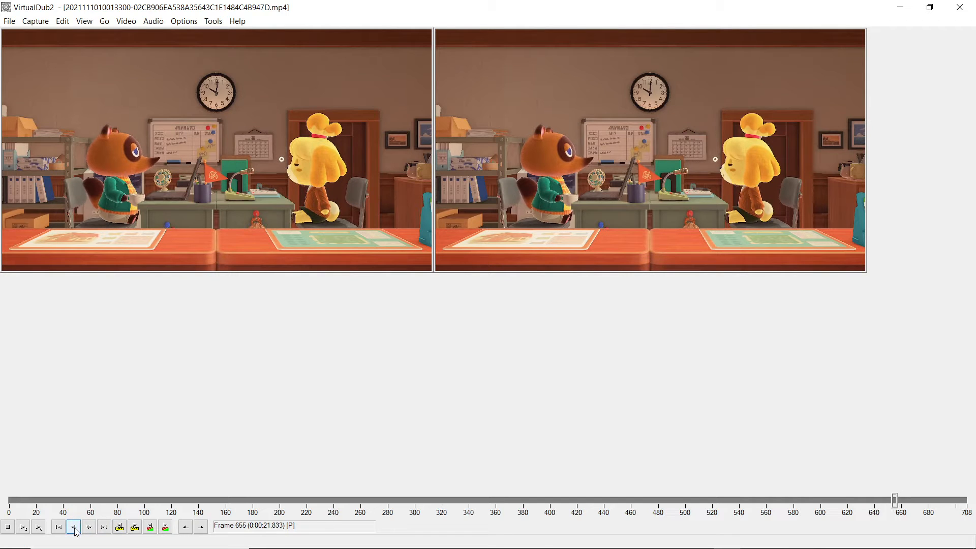
{"action": "left_click", "coordinate": [74, 528]}
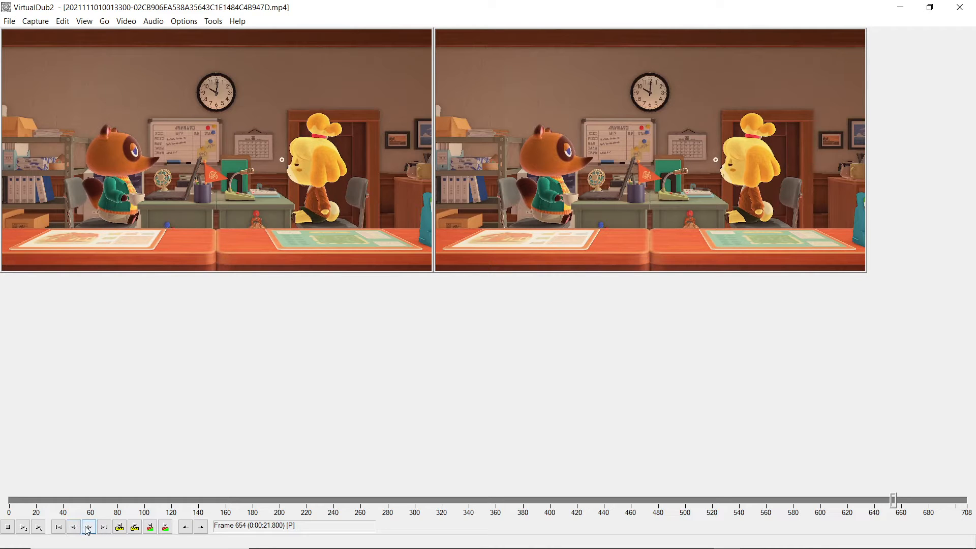
{"action": "left_click", "coordinate": [88, 531]}
{"action": "mouse_move", "coordinate": [642, 546]}
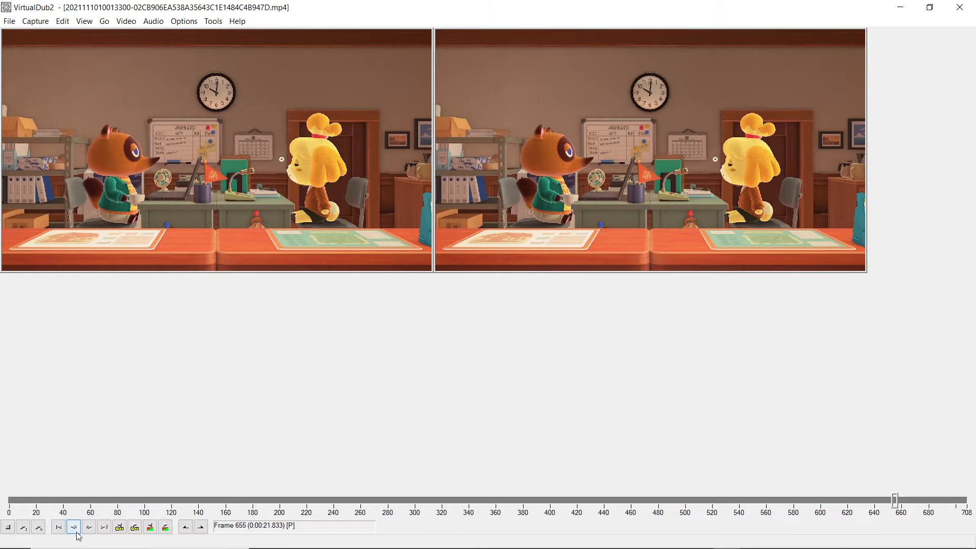
{"action": "left_click", "coordinate": [186, 527]}
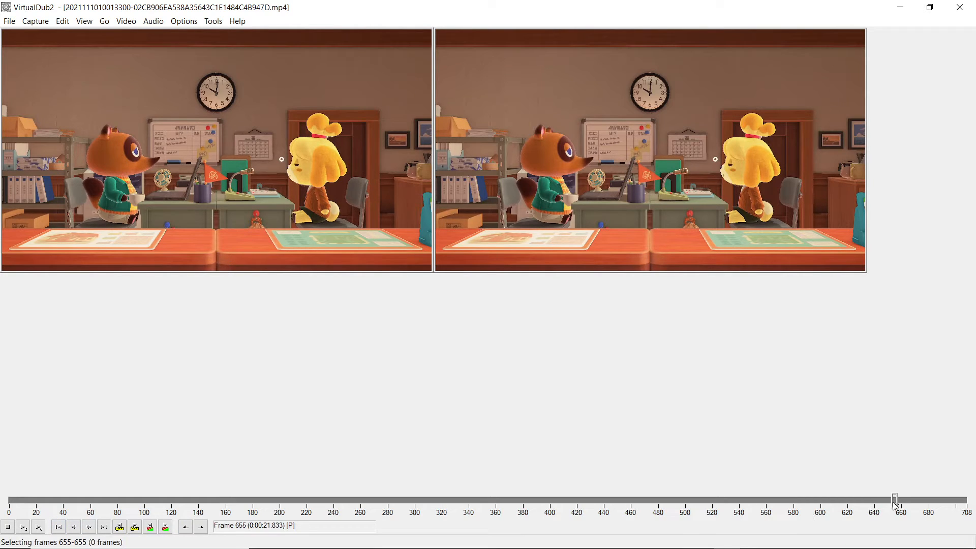
{"action": "left_click_drag", "start_coordinate": [895, 501], "coordinate": [966, 500]}
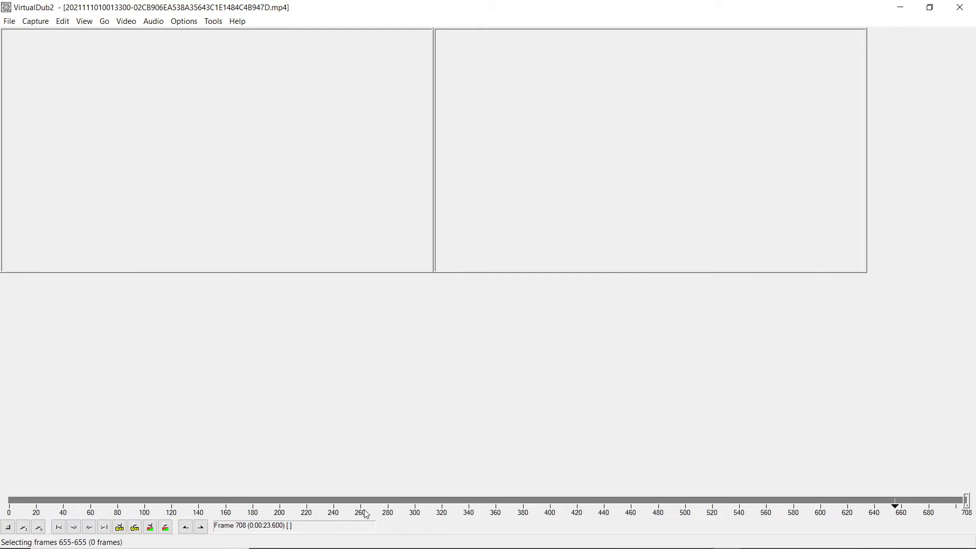
{"action": "left_click", "coordinate": [201, 528]}
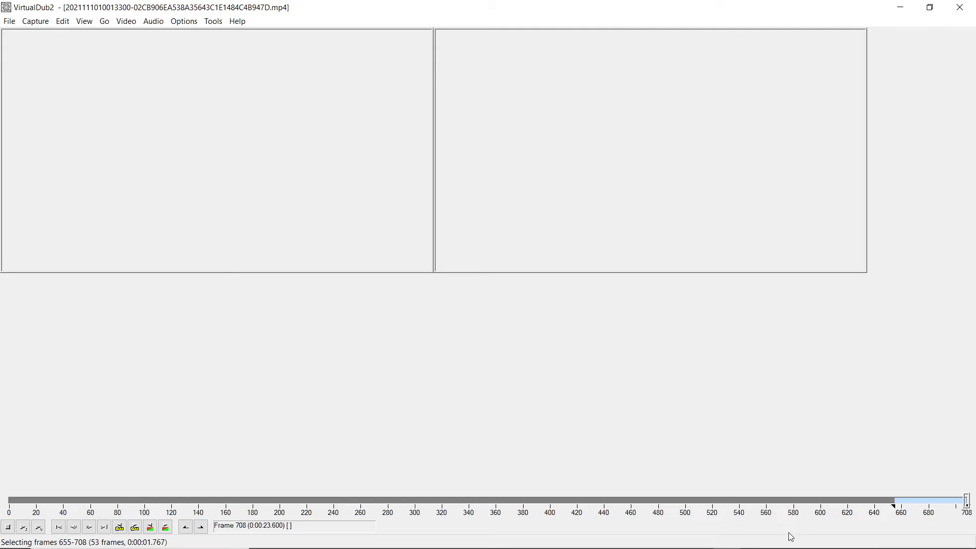
{"action": "key", "text": "Delete"}
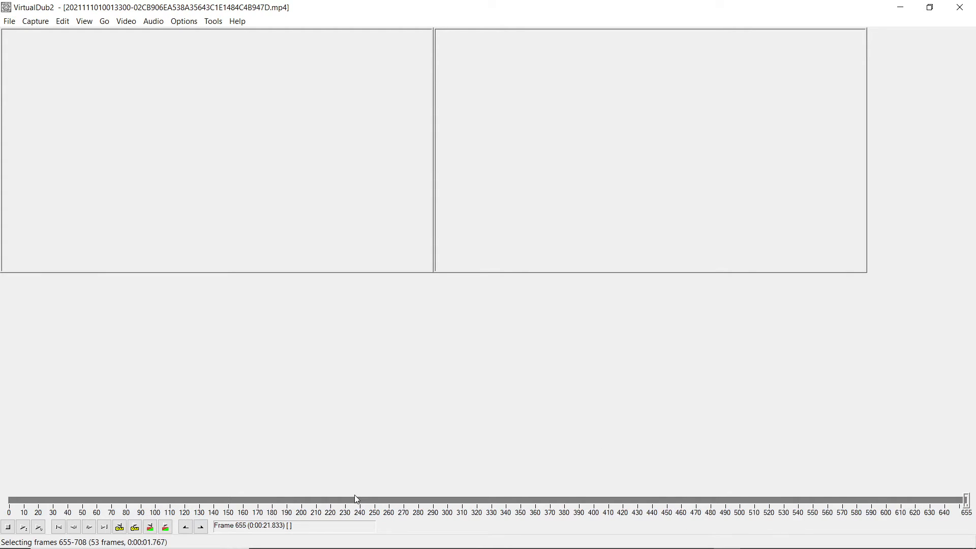
{"action": "left_click_drag", "start_coordinate": [41, 500], "coordinate": [1, 540]}
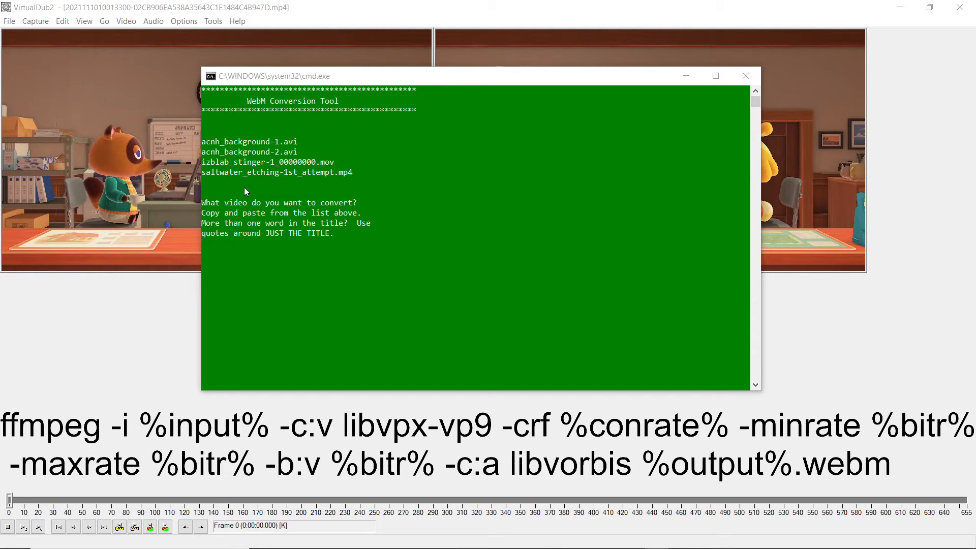
Step: In the WebM Conversion Tool command window, choose acnh_background-2.avi from the listed files as the video to convert
{"action": "left_click", "coordinate": [209, 156]}
{"action": "left_click_drag", "start_coordinate": [301, 152], "coordinate": [205, 155]}
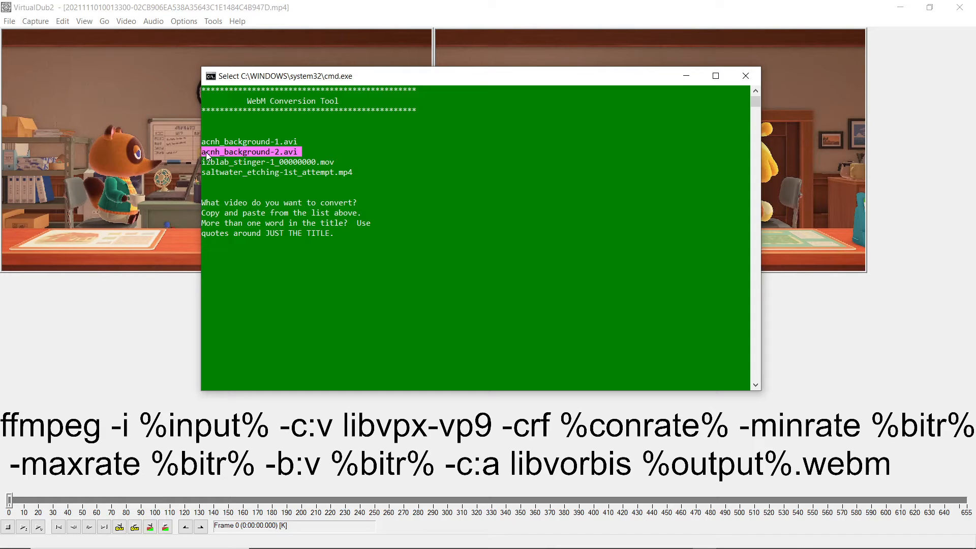
{"action": "key", "text": "ctrl+c"}
{"action": "key", "text": "ctrl+v"}
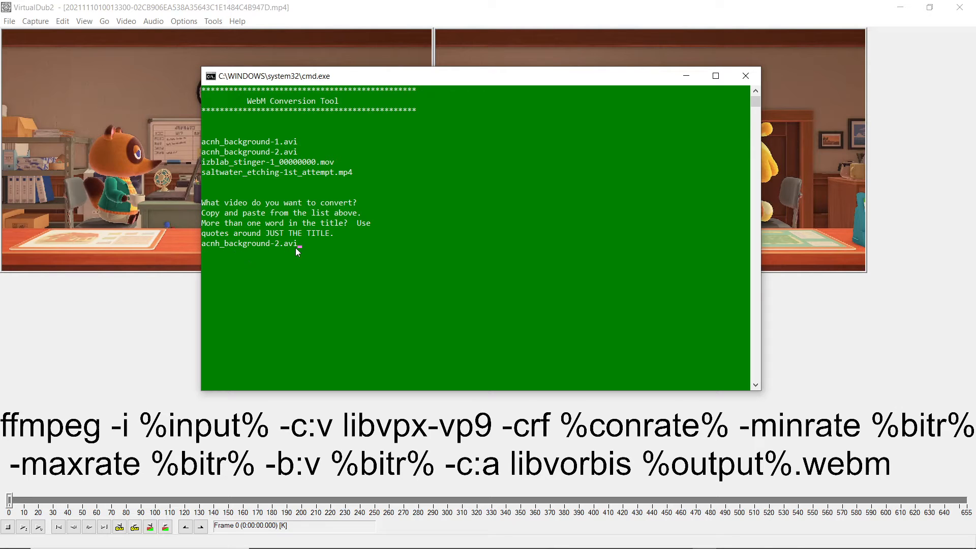
{"action": "key", "text": "Return"}
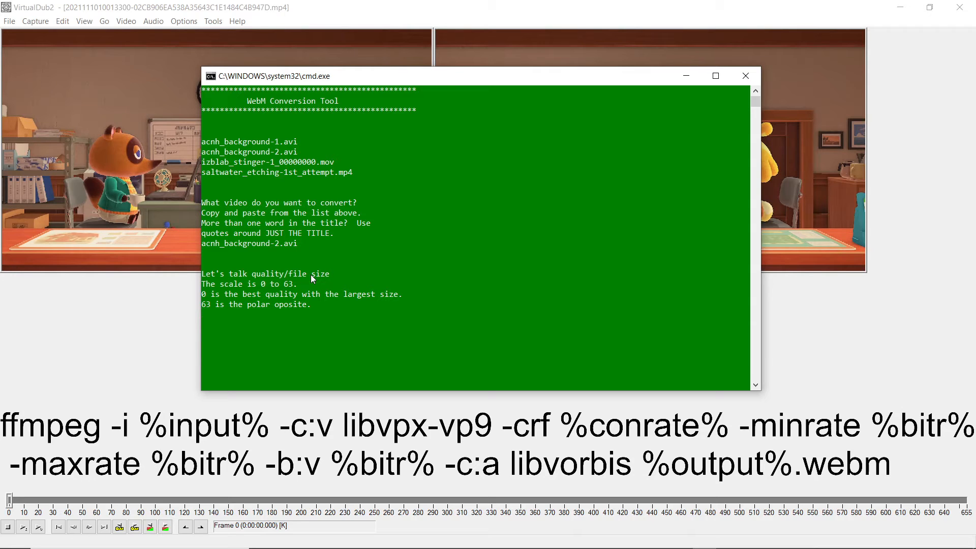
Step: Set the conversion quality to 10 and the bitrate to 3M
{"action": "type", "text": "10"}
{"action": "key", "text": "Return"}
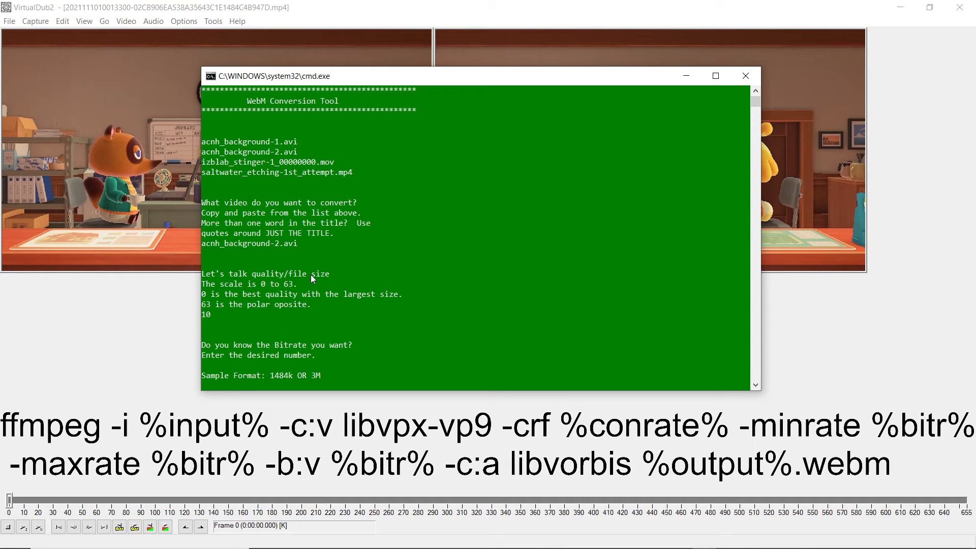
{"action": "type", "text": "3M"}
{"action": "key", "text": "Return"}
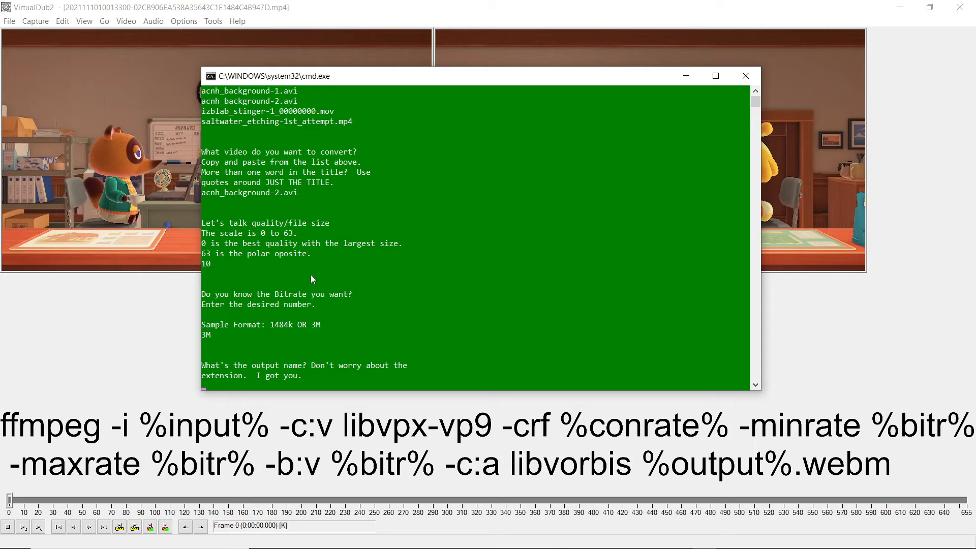
Step: Name the output acnh_background-2 and convert the video to WebM without keeping the audio
{"action": "key", "text": "ctrl+v"}
{"action": "key", "text": "BackSpace"}
{"action": "key", "text": "BackSpace"}
{"action": "key", "text": "BackSpace"}
{"action": "key", "text": "BackSpace"}
{"action": "key", "text": "Return"}
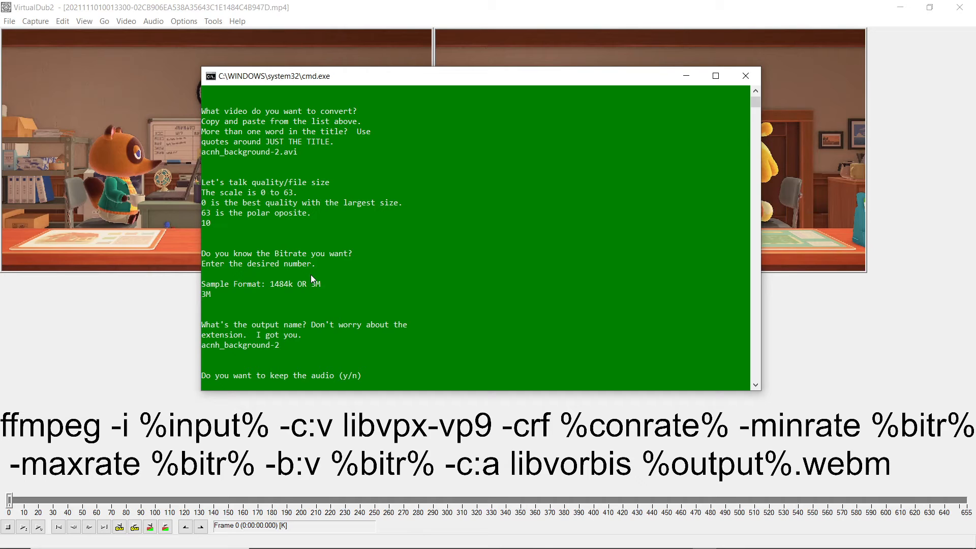
{"action": "type", "text": "n"}
{"action": "key", "text": "Return"}
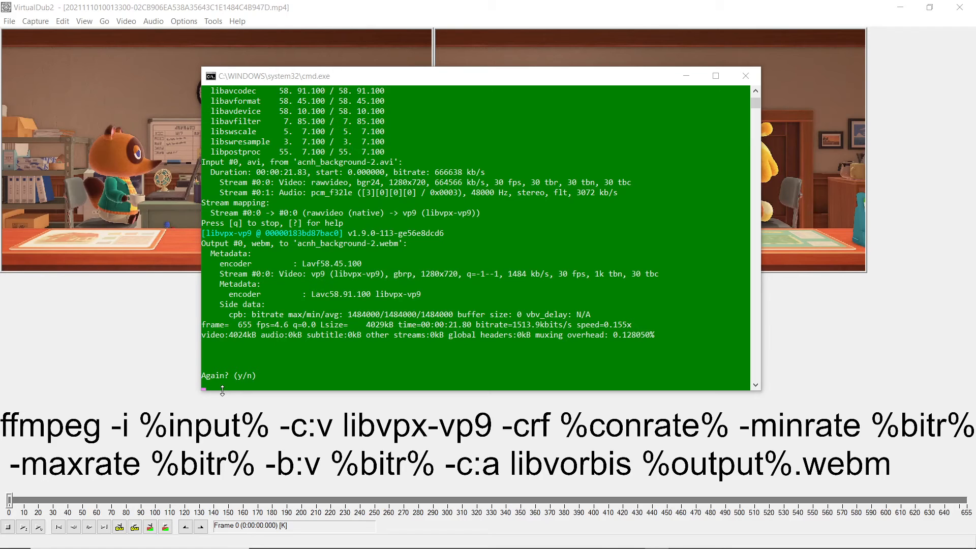
{"action": "left_click", "coordinate": [263, 402]}
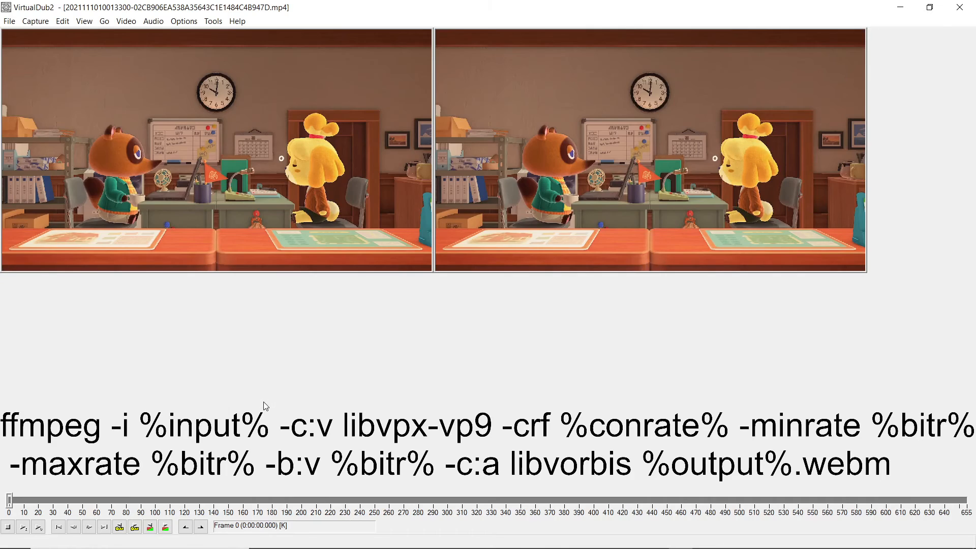